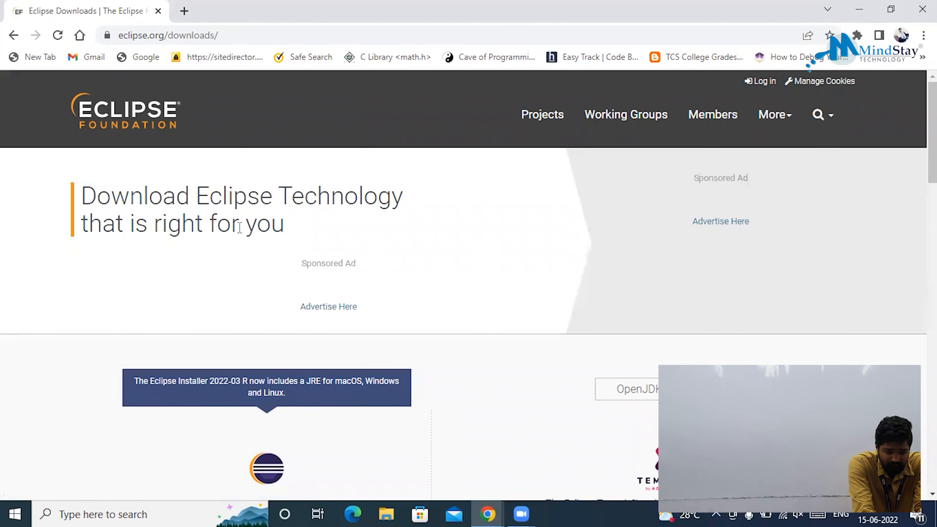
Choose the Download x86_64 link for the Eclipse IDE 2022-03 Windows installer.
scroll(232, 384, down, 3)
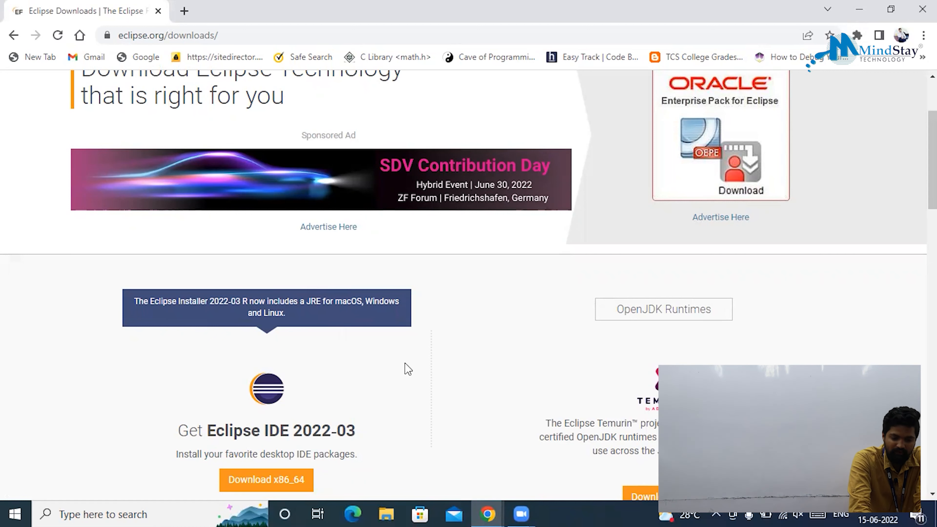
scroll(407, 369, up, 3)
scroll(407, 369, down, 10)
scroll(408, 369, up, 3)
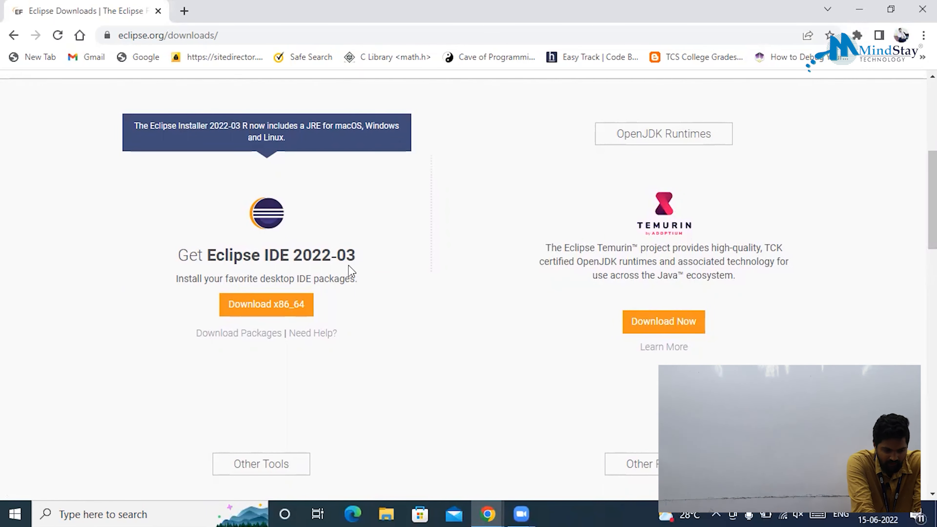
click(290, 306)
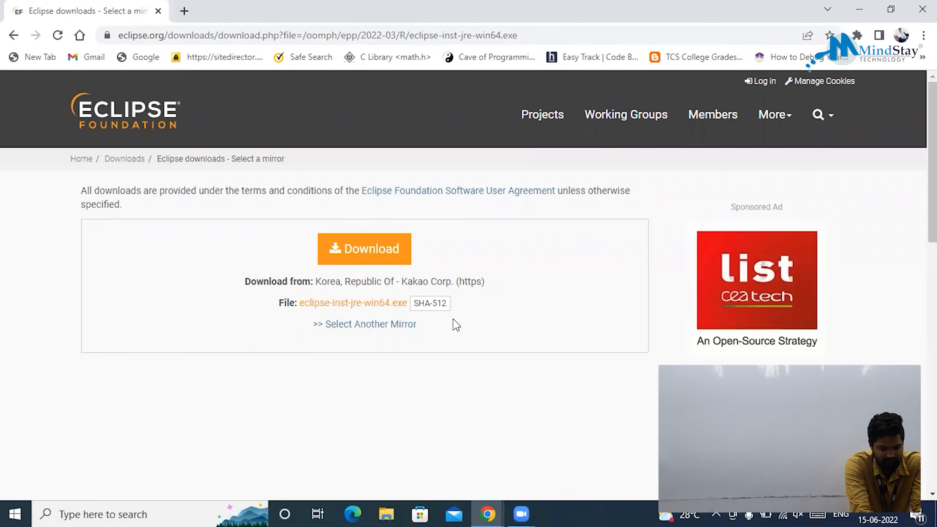
Download eclipse-inst-jre-win64.exe from the Kakao mirror, run it, and minimize Chrome.
click(376, 246)
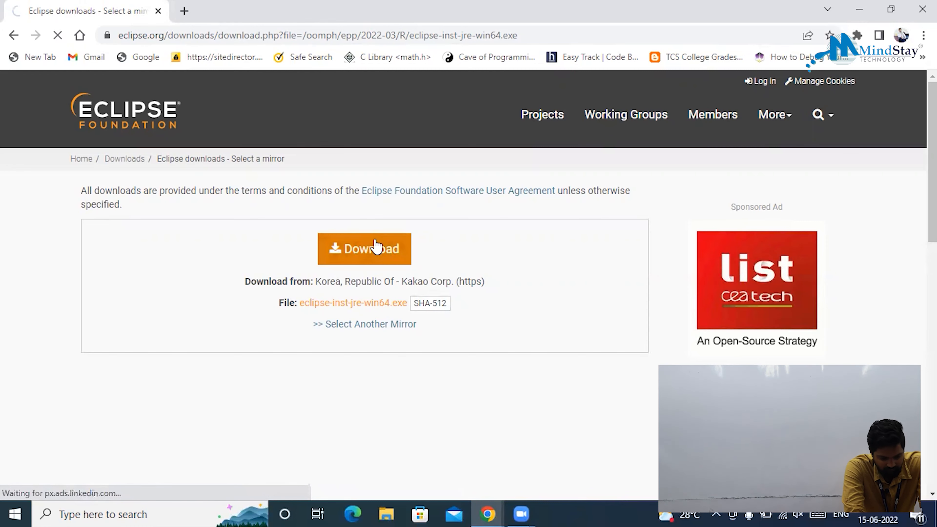
scroll(405, 334, down, 4)
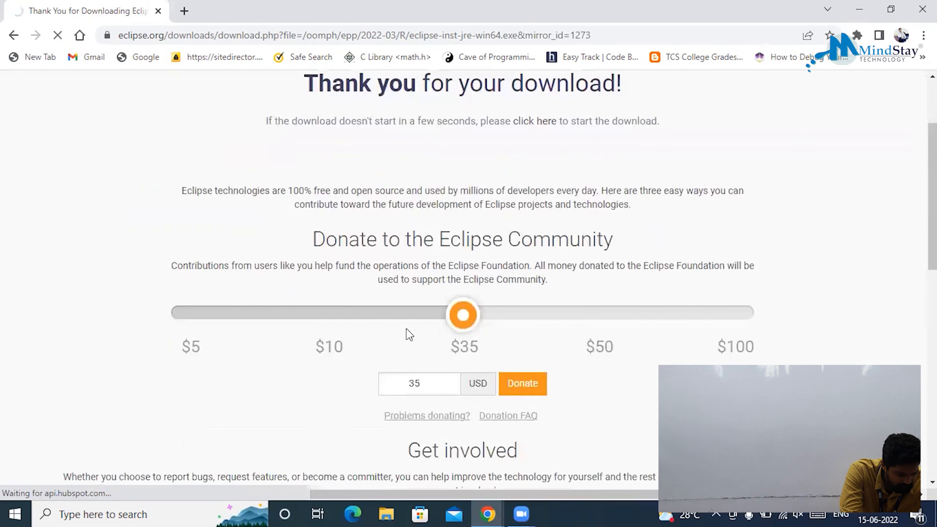
scroll(409, 334, up, 3)
scroll(386, 365, down, 2)
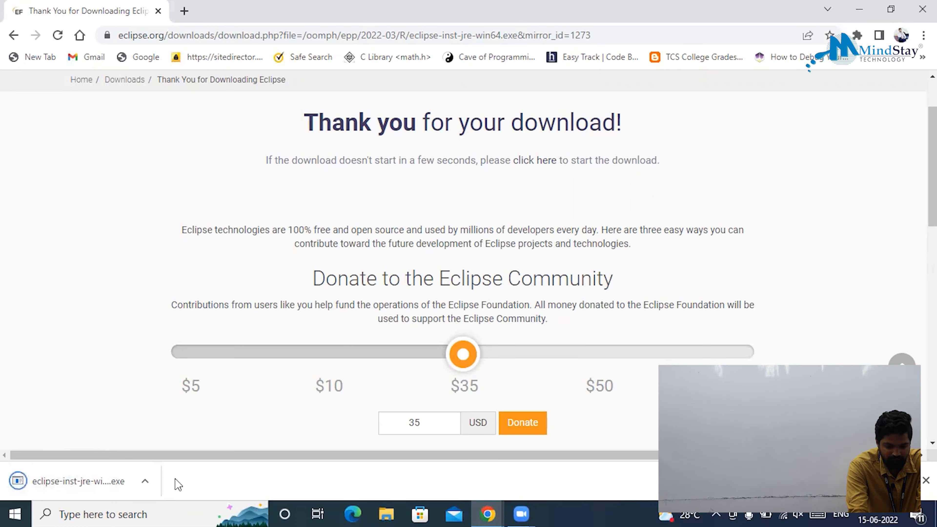
click(75, 480)
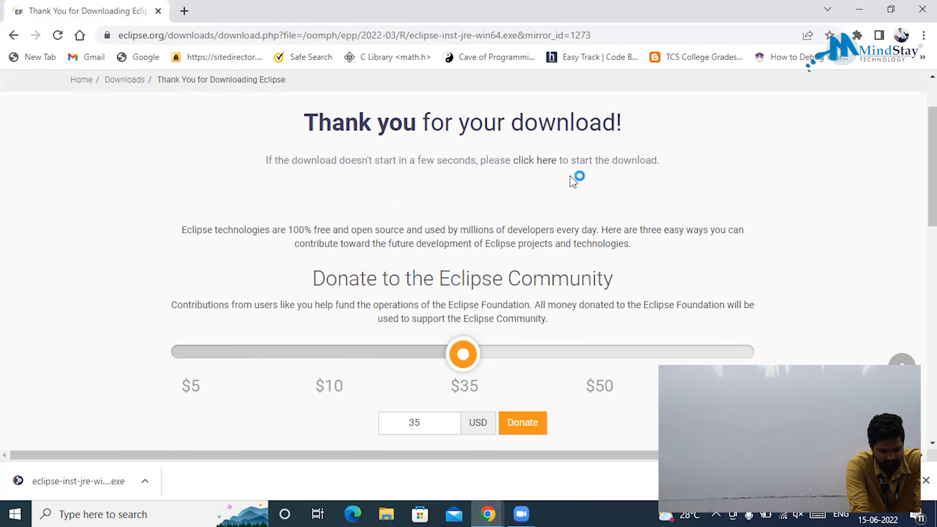
click(859, 8)
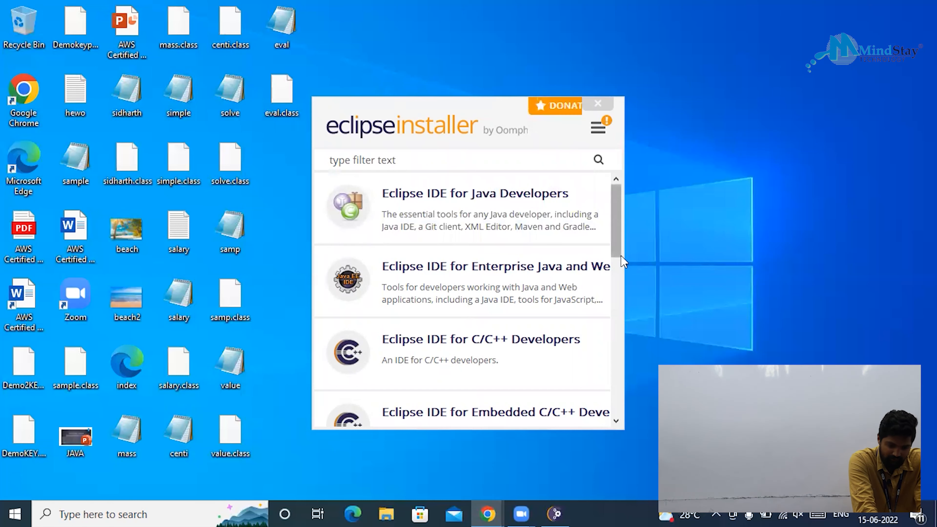
Drag the installer window wider and scroll through the full package list.
drag(620, 256, 844, 284)
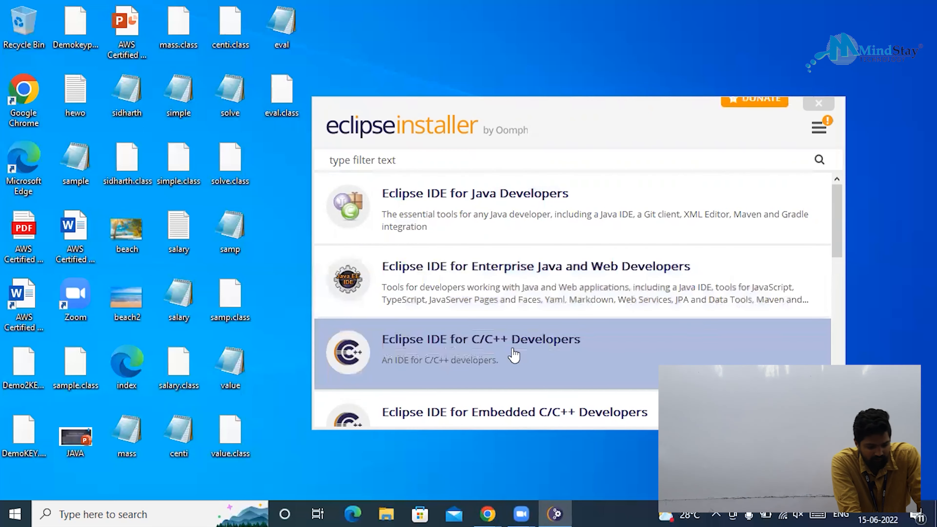
scroll(514, 355, down, 2)
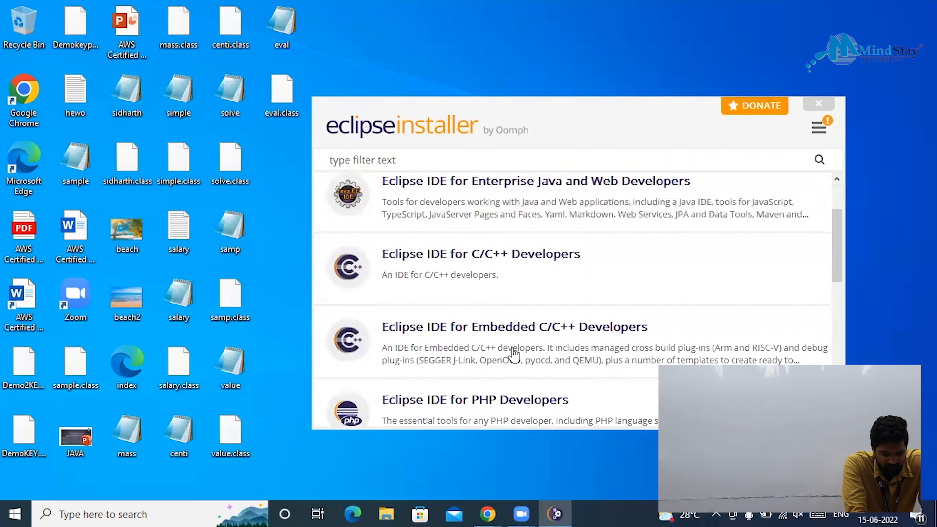
scroll(515, 355, down, 4)
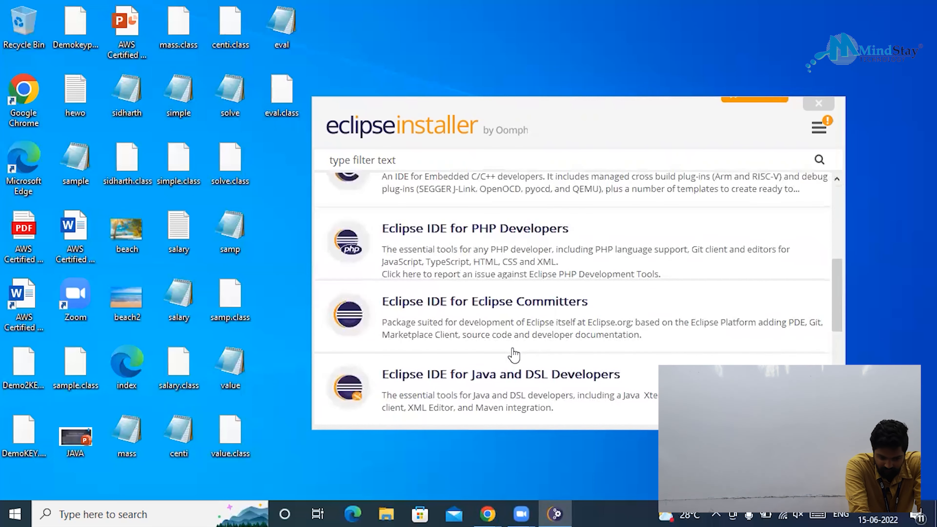
scroll(515, 355, down, 2)
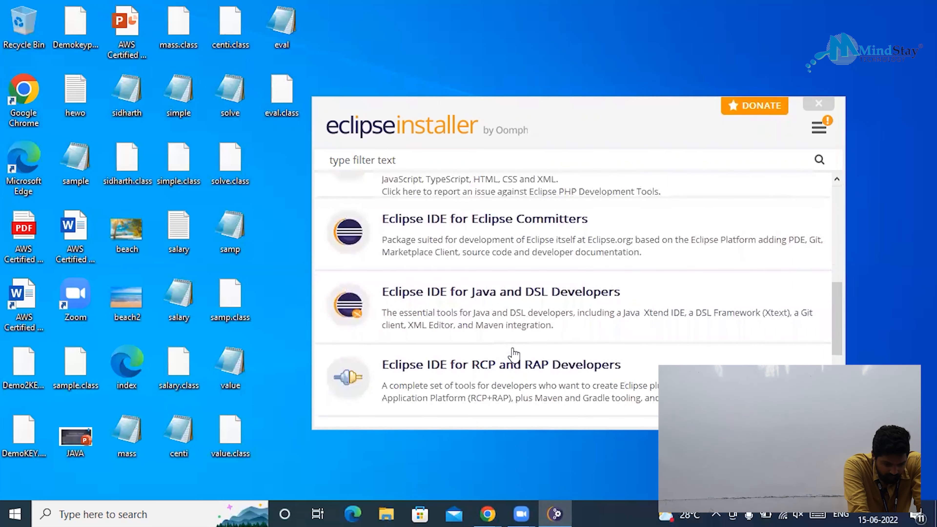
scroll(514, 354, down, 1)
scroll(515, 355, down, 2)
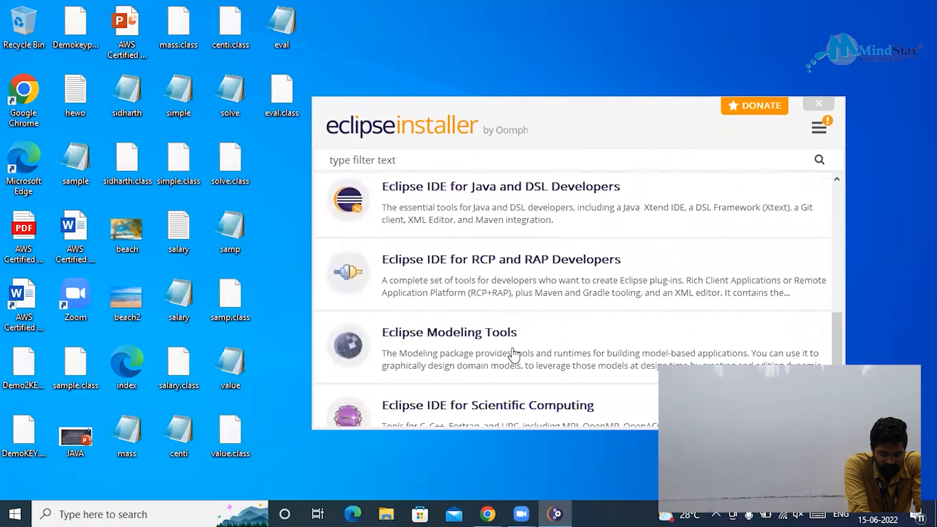
scroll(514, 354, down, 3)
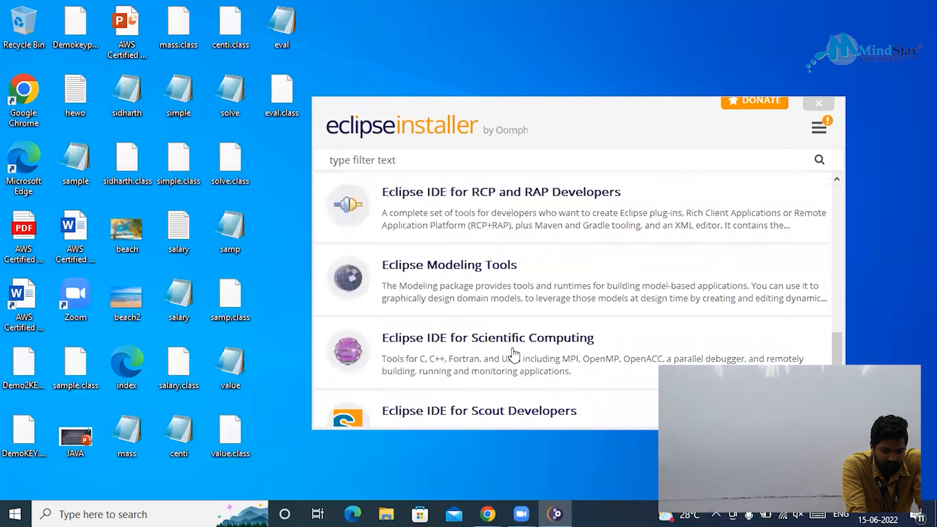
scroll(515, 355, up, 10)
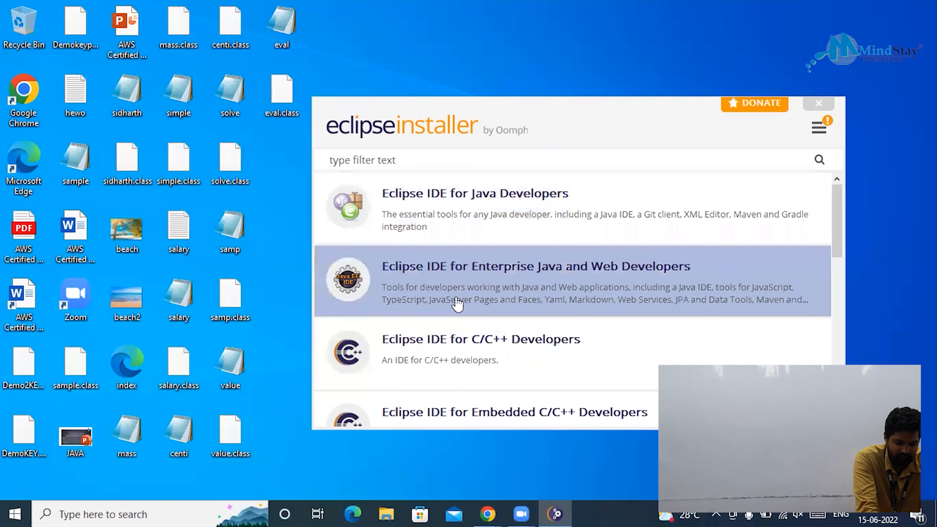
Install Eclipse IDE for Enterprise Java and Web Developers with the default JVM and folder.
click(558, 280)
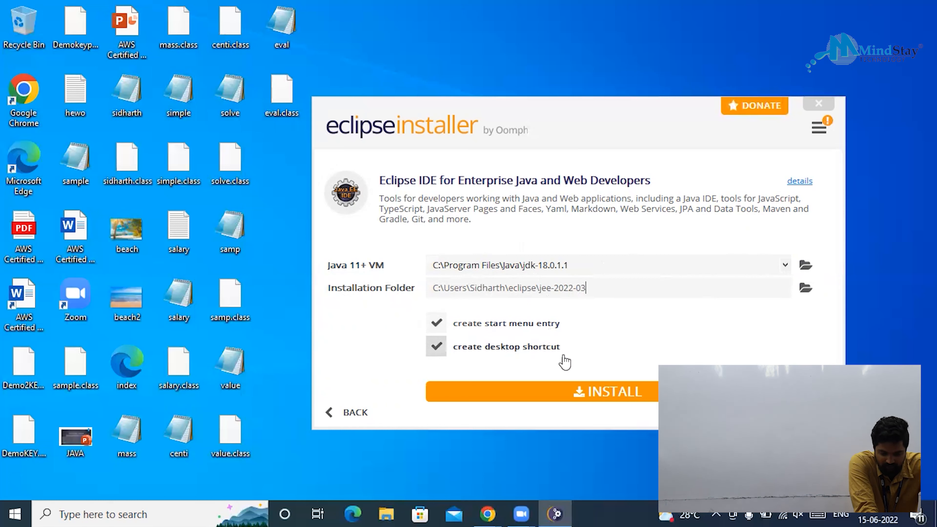
click(648, 395)
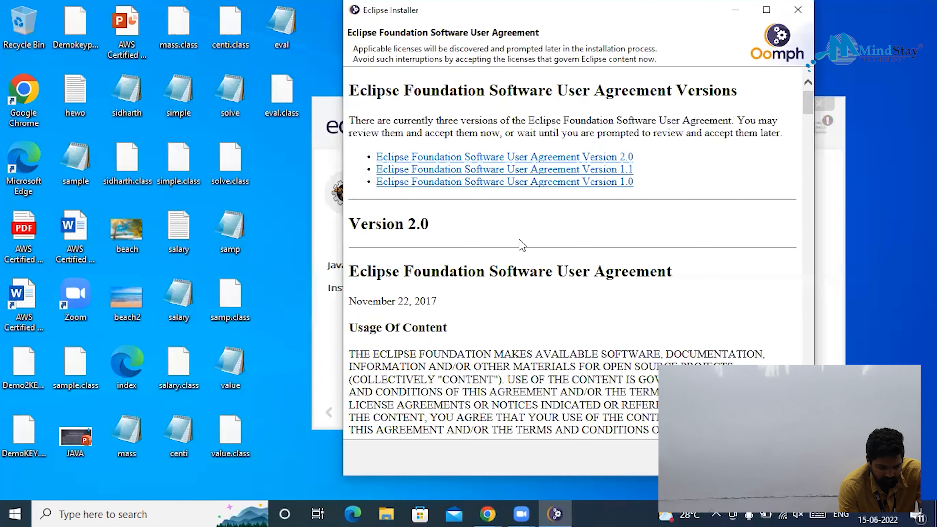
Accept the Eclipse Foundation Software User Agreement, then launch the IDE once installed.
scroll(612, 284, down, 10)
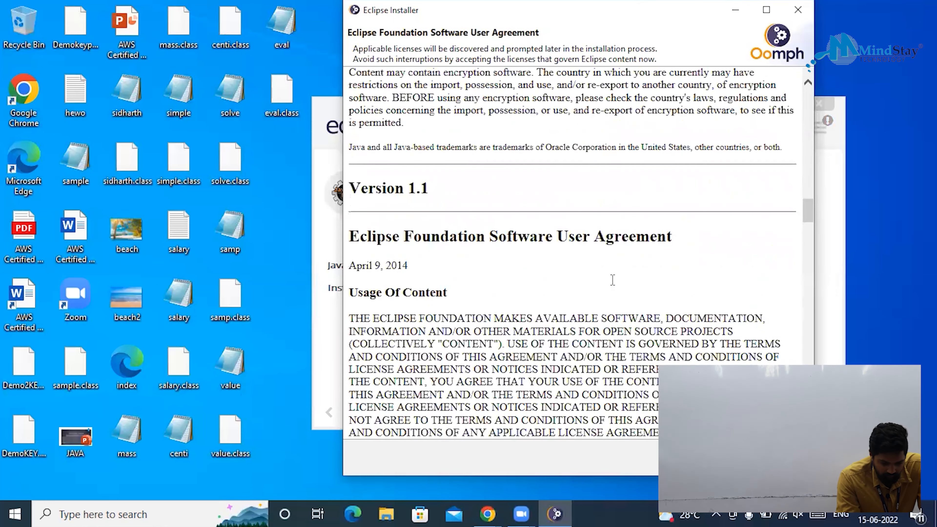
scroll(695, 7, down, 10)
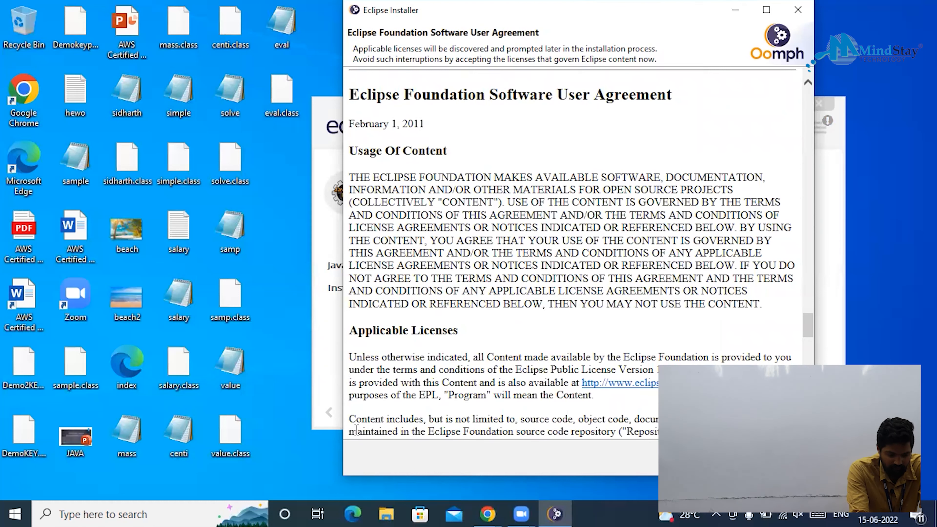
click(710, 458)
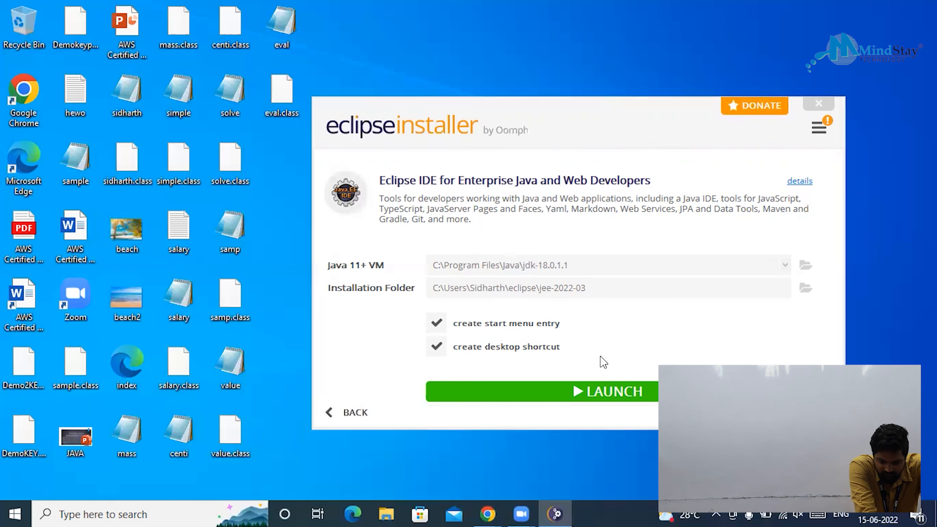
click(597, 396)
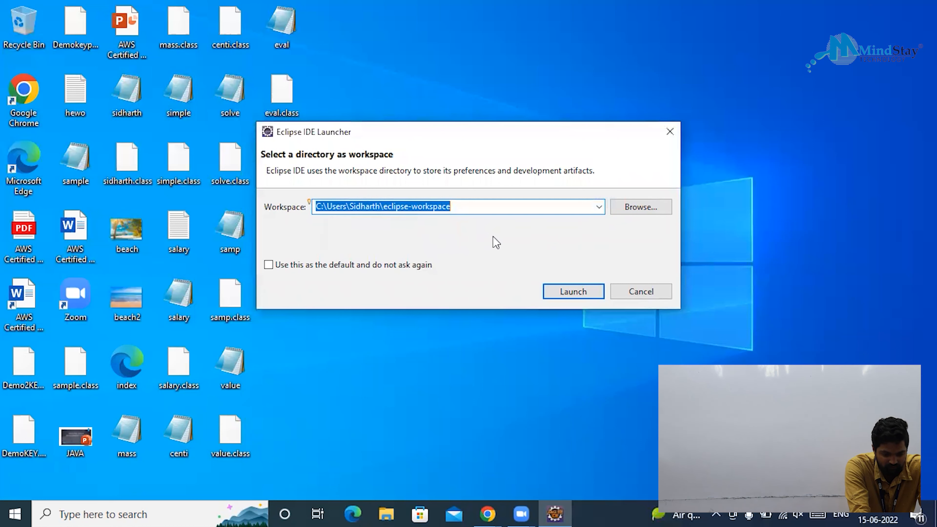
Launch Eclipse using the default eclipse-workspace folder.
click(550, 290)
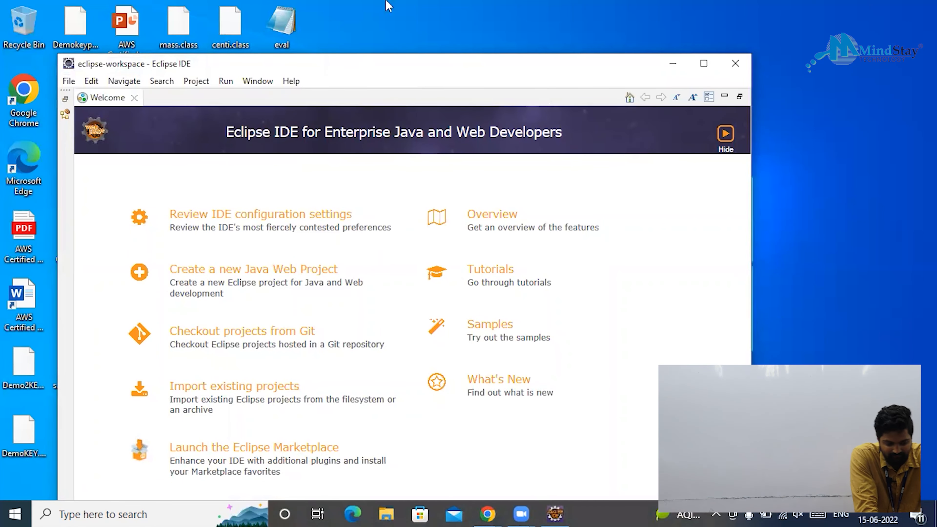
click(386, 1)
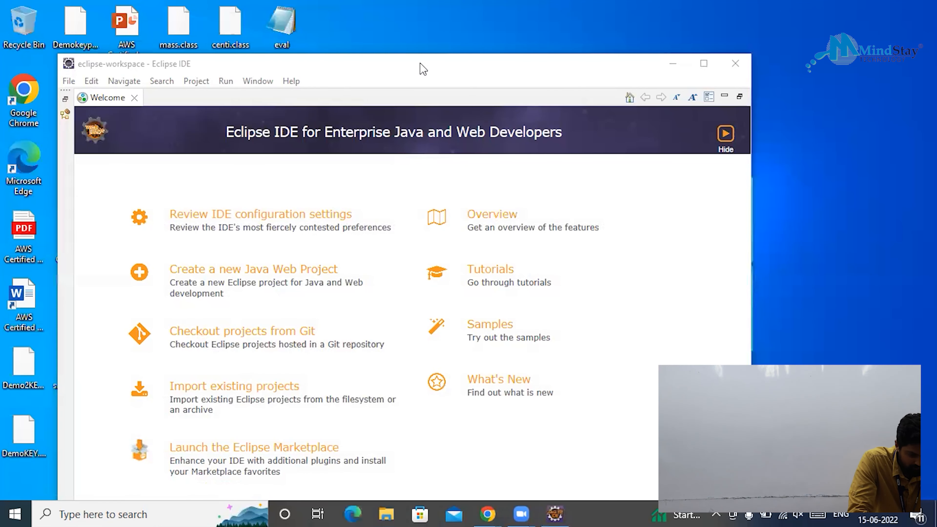
Maximize the Eclipse window and choose 'Create a new Java Web Project' from the Welcome page.
drag(423, 68, 475, 70)
click(749, 69)
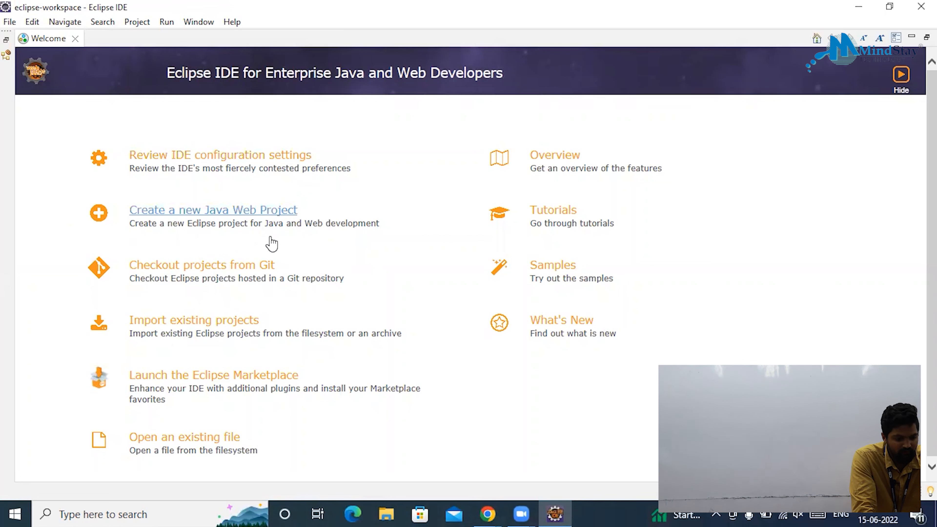
click(319, 244)
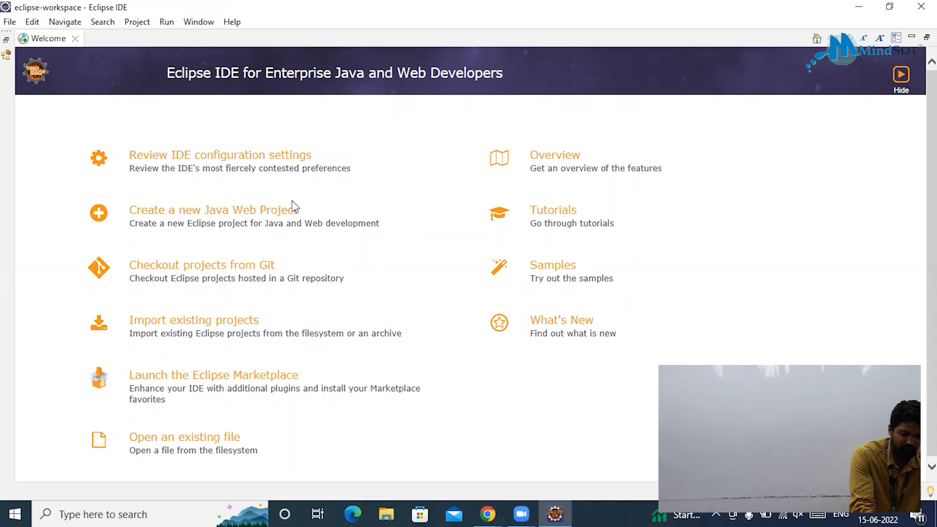
click(277, 208)
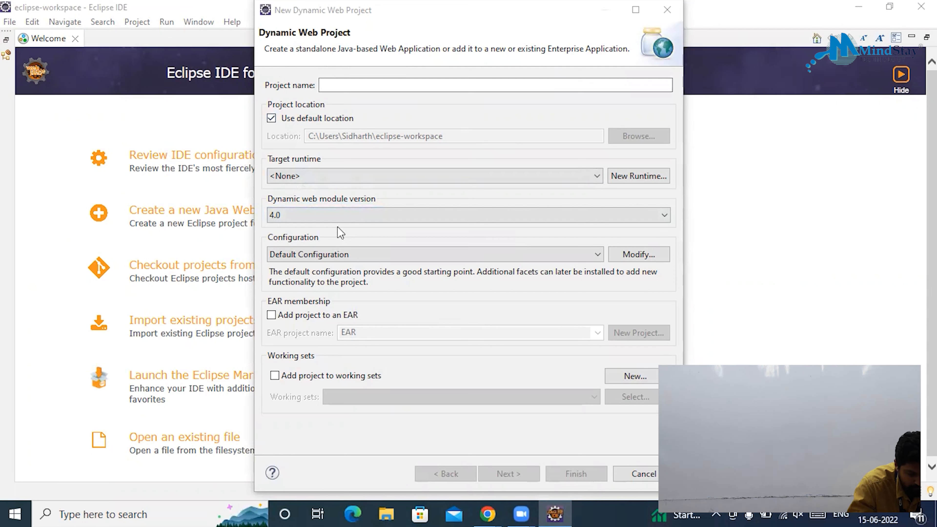
Enter 'Sample' as the project name.
click(386, 86)
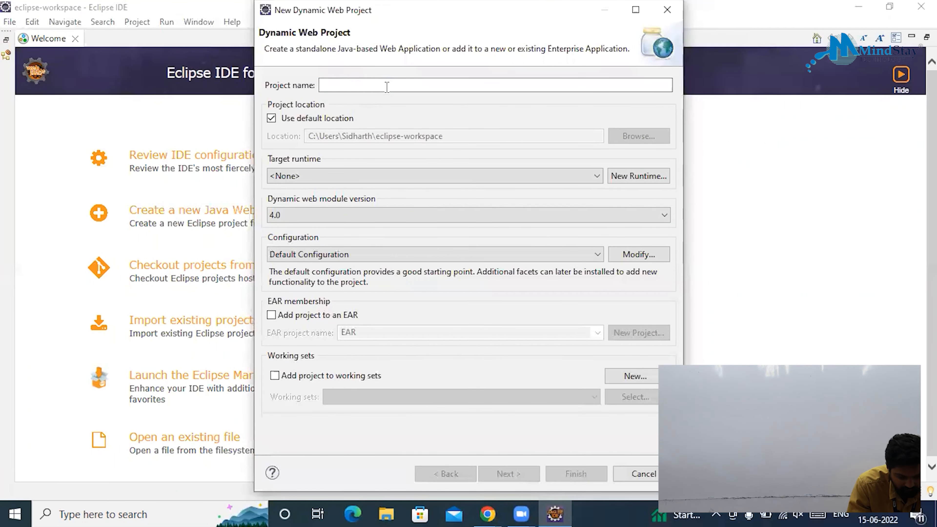
text(Sample)
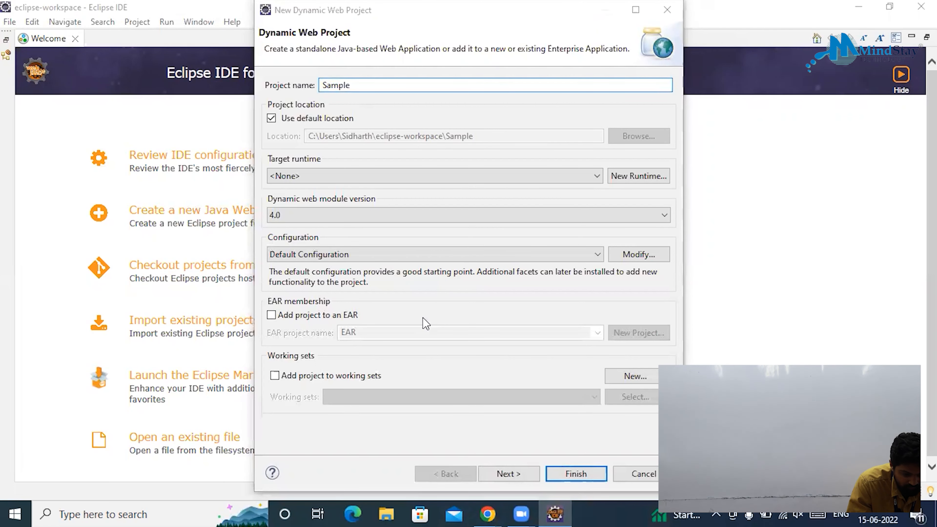
Keep the default src\main\java source folder and web module settings, then finish the wizard.
click(508, 474)
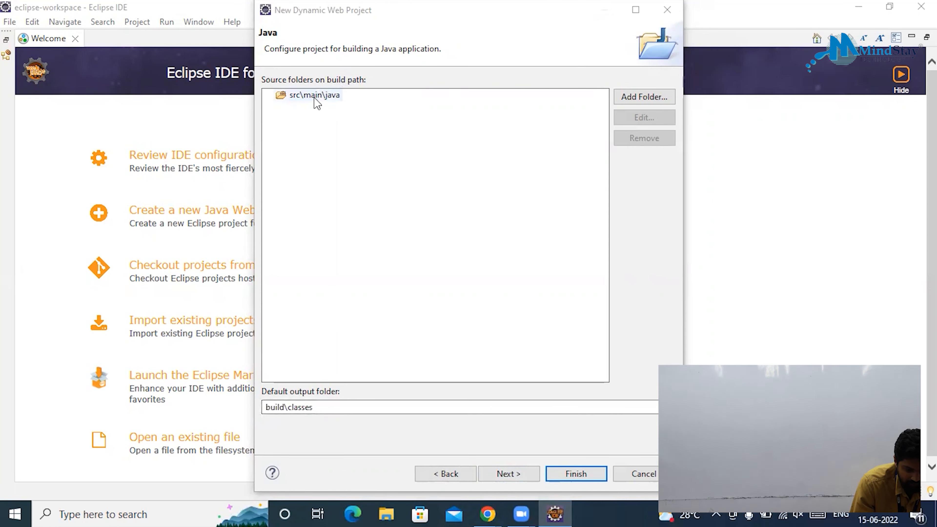
click(292, 97)
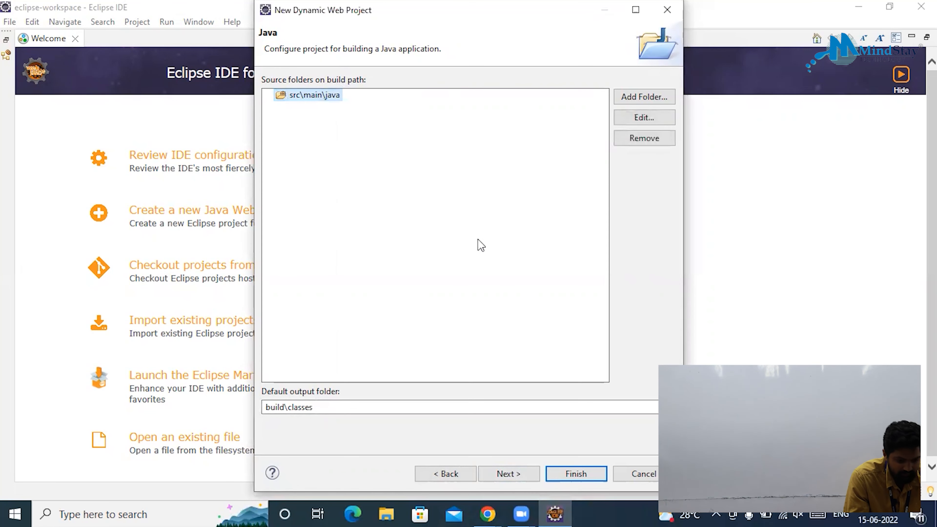
click(510, 473)
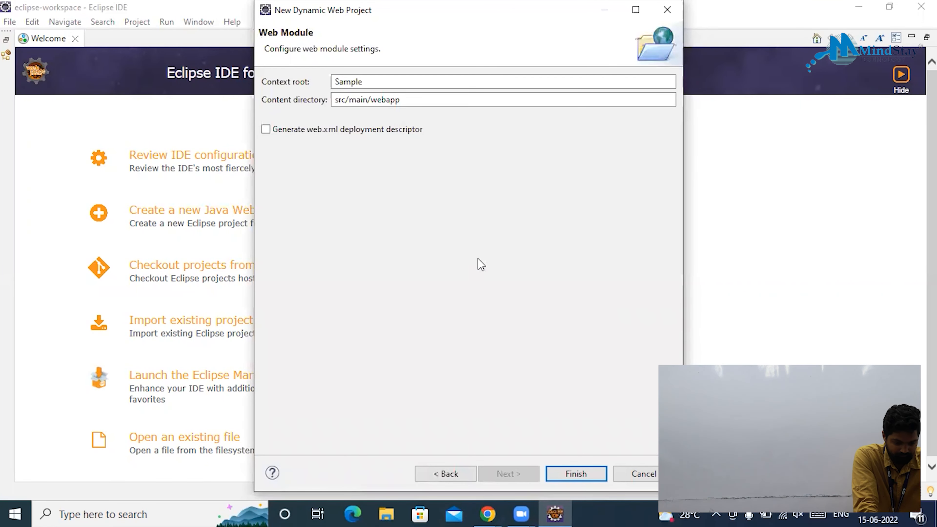
click(579, 474)
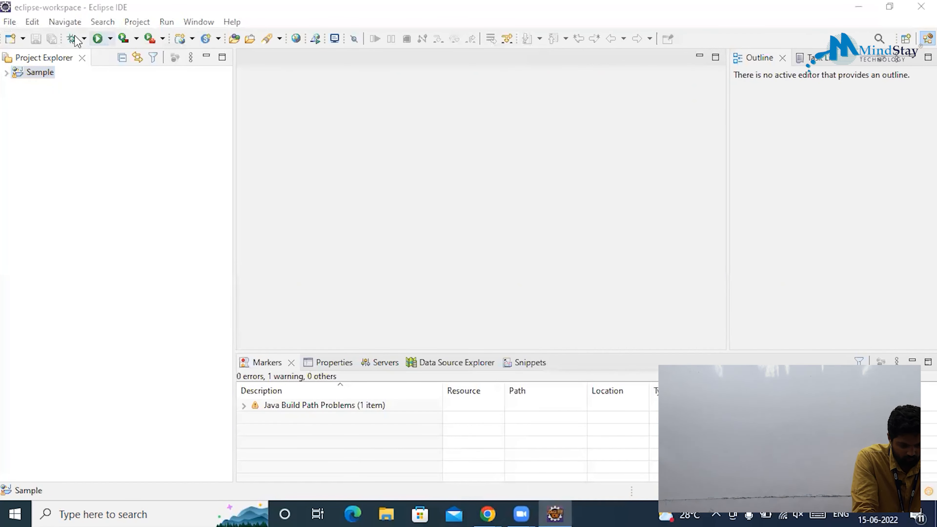
Choose File > New > Other… to reach the Select a wizard dialog.
click(9, 22)
click(9, 21)
click(10, 21)
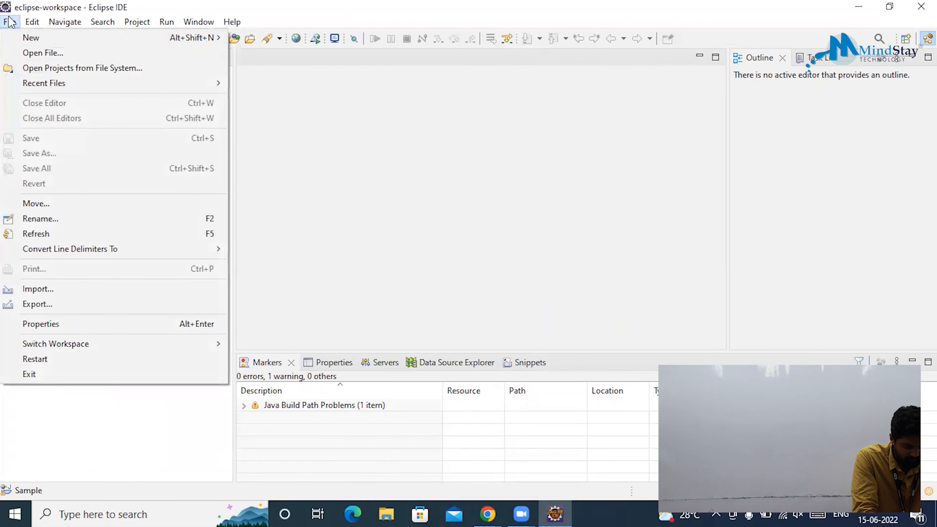
click(9, 22)
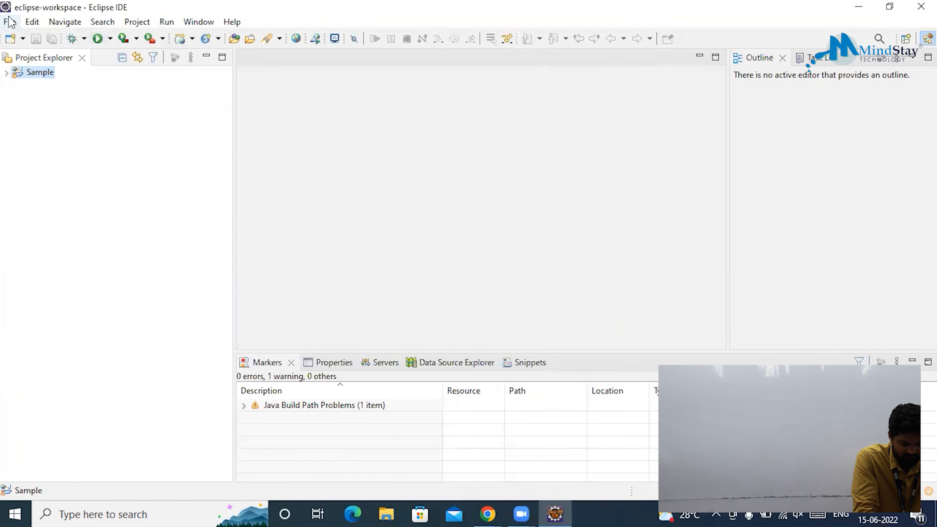
click(22, 39)
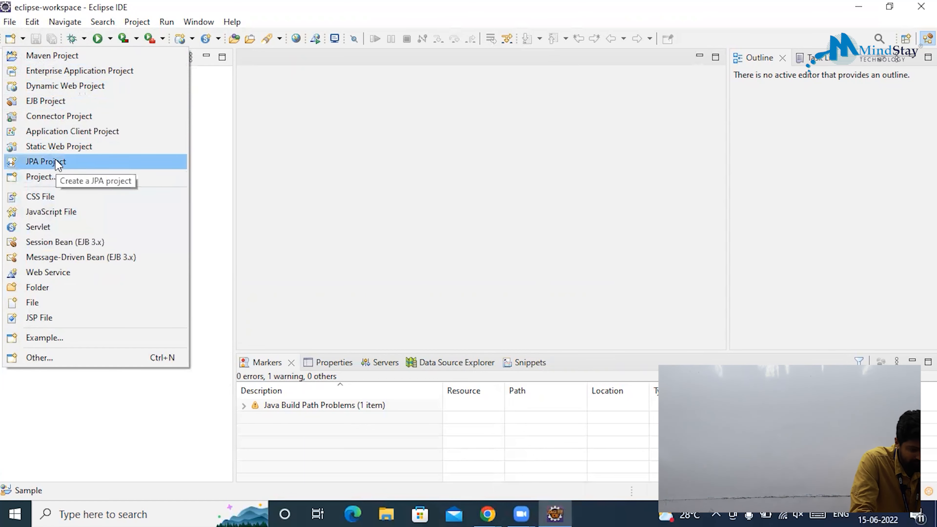
click(207, 95)
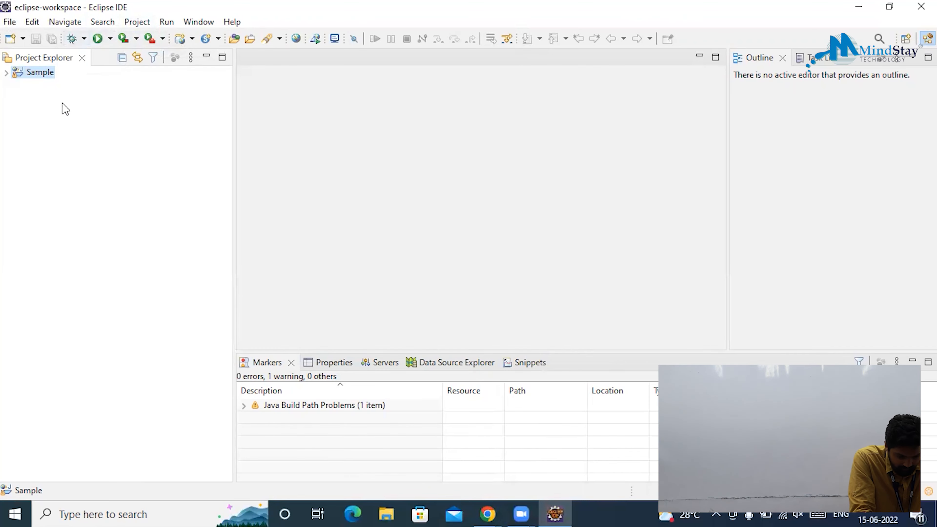
click(13, 41)
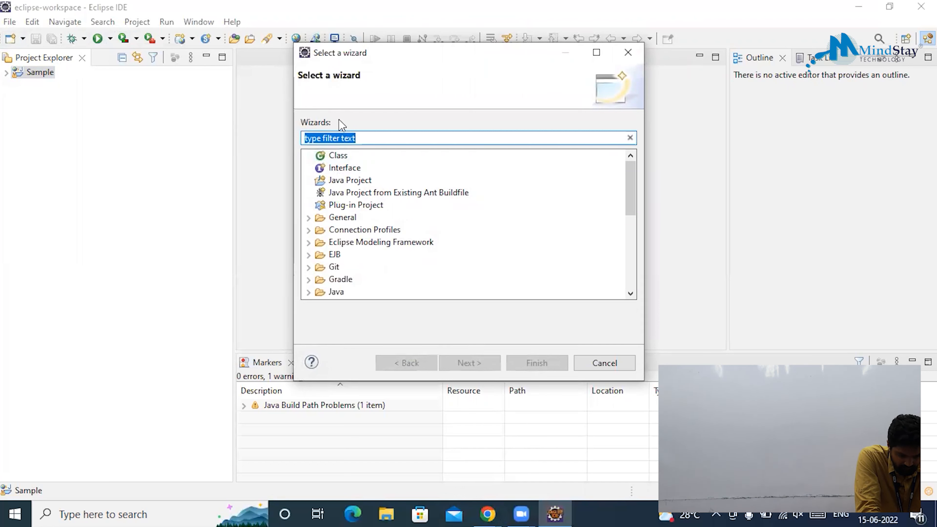
Create a Java class named samp with a main method stub and no inherited abstract methods.
click(337, 156)
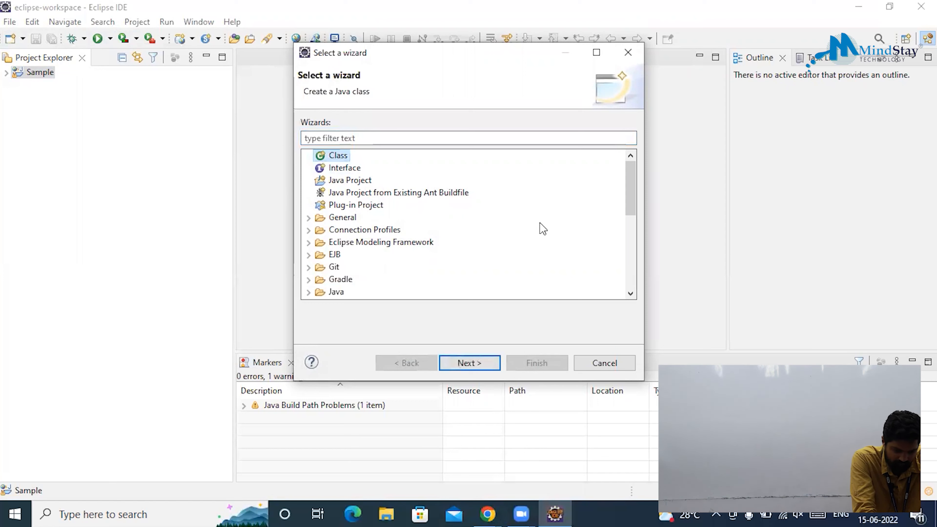
click(478, 367)
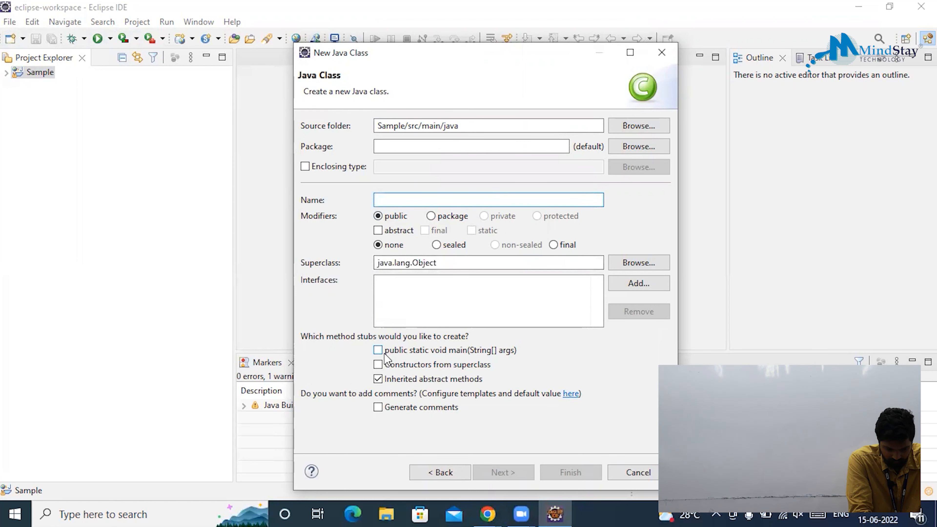
click(377, 351)
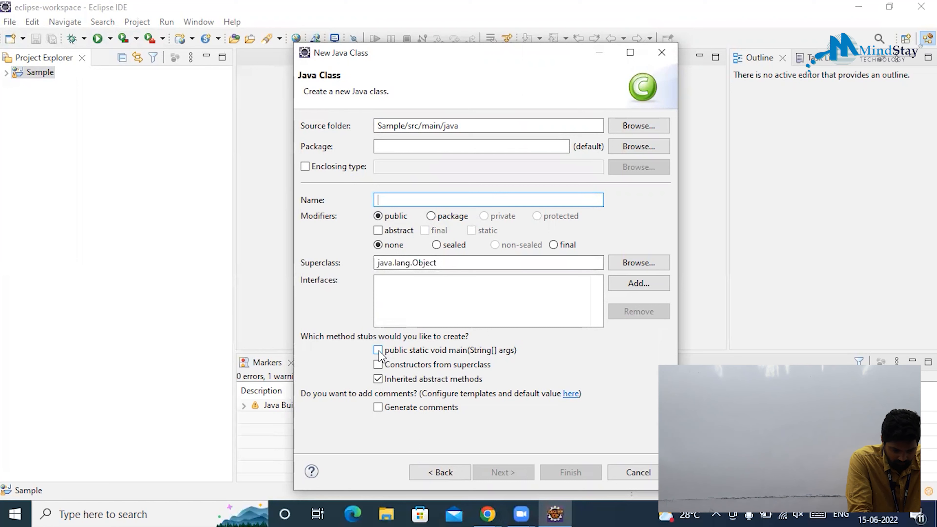
click(378, 379)
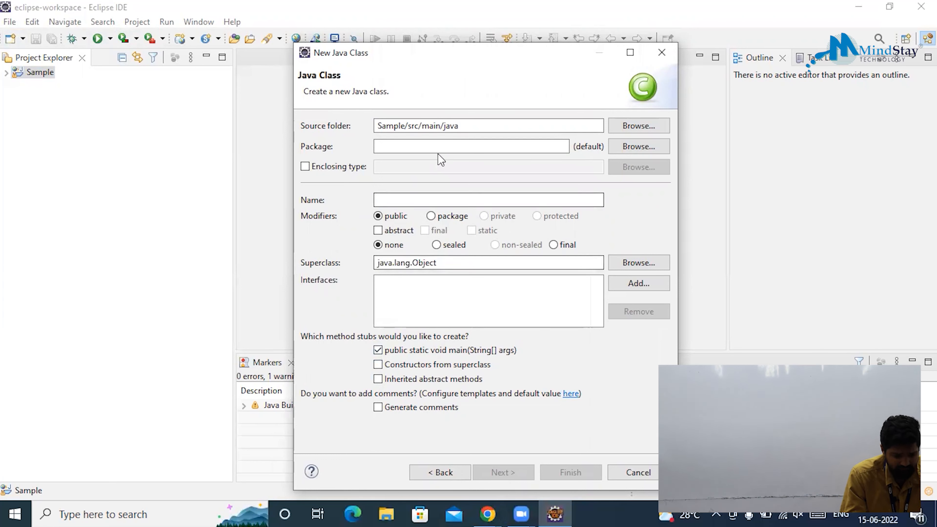
click(388, 196)
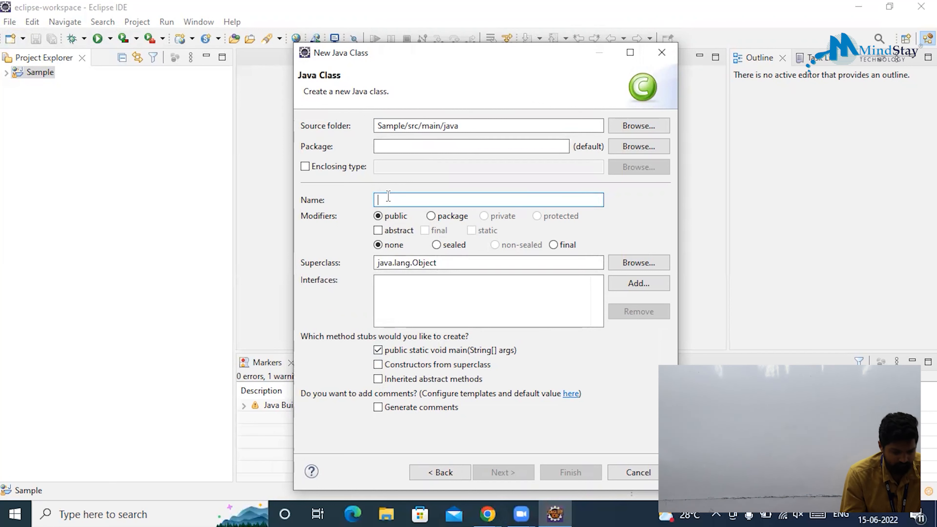
text(sam)
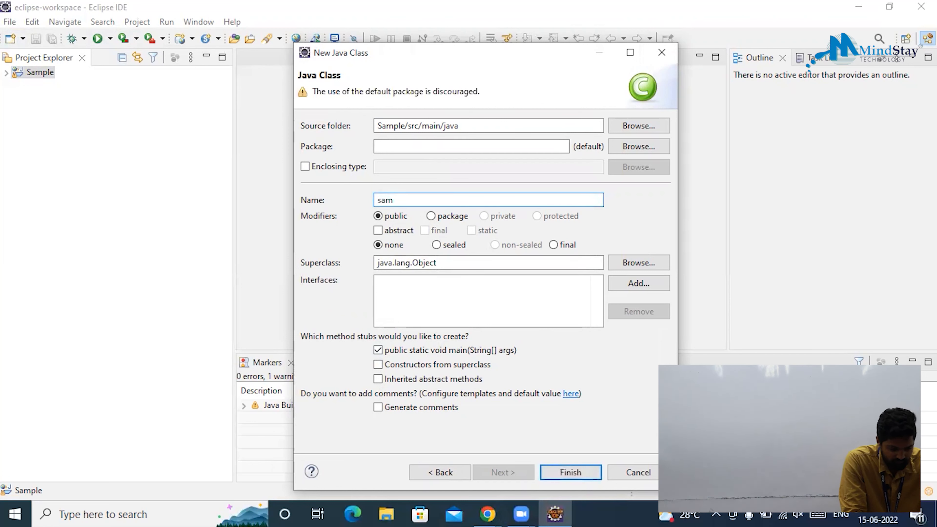
text(p)
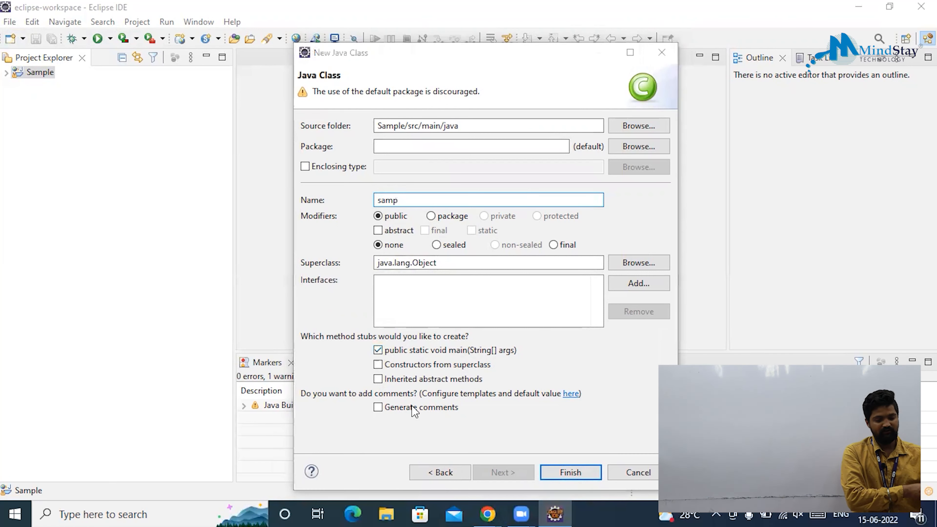
click(559, 471)
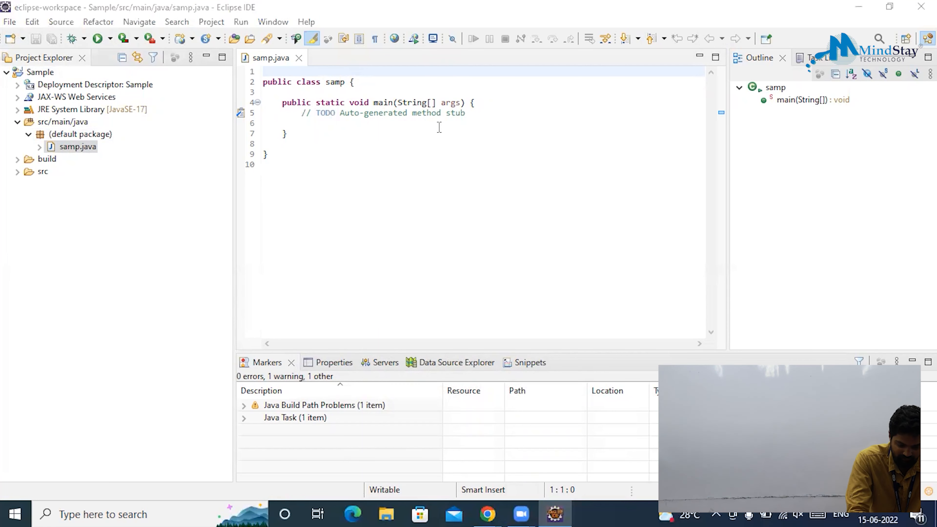
Delete the TODO comment and move the class and main opening braces onto their own lines.
drag(465, 113, 282, 118)
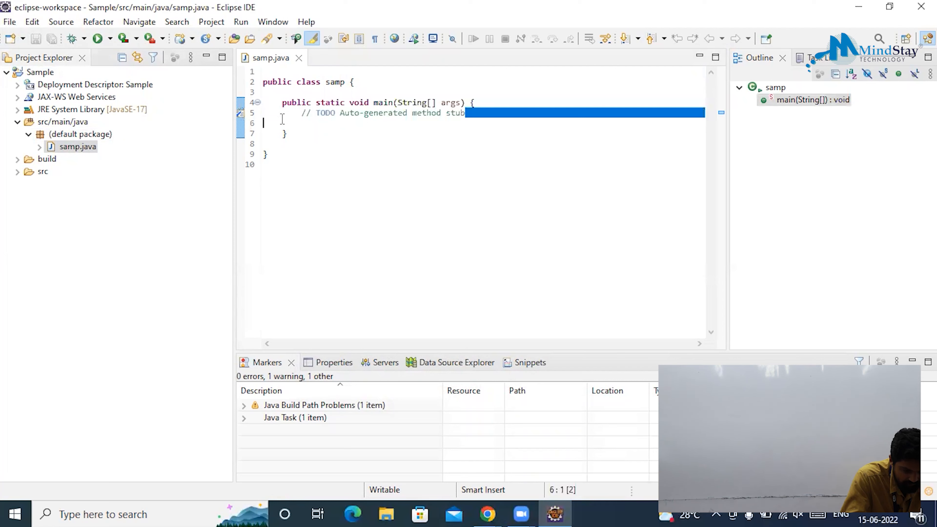
key(BackSpace)
key(BackSpace)
key(BackSpace)
key(BackSpace)
key(BackSpace)
key(BackSpace)
key(BackSpace)
key(BackSpace)
key(BackSpace)
key(BackSpace)
key(BackSpace)
key(BackSpace)
key(BackSpace)
key(BackSpace)
key(BackSpace)
key(BackSpace)
key(BackSpace)
key(BackSpace)
key(BackSpace)
key(BackSpace)
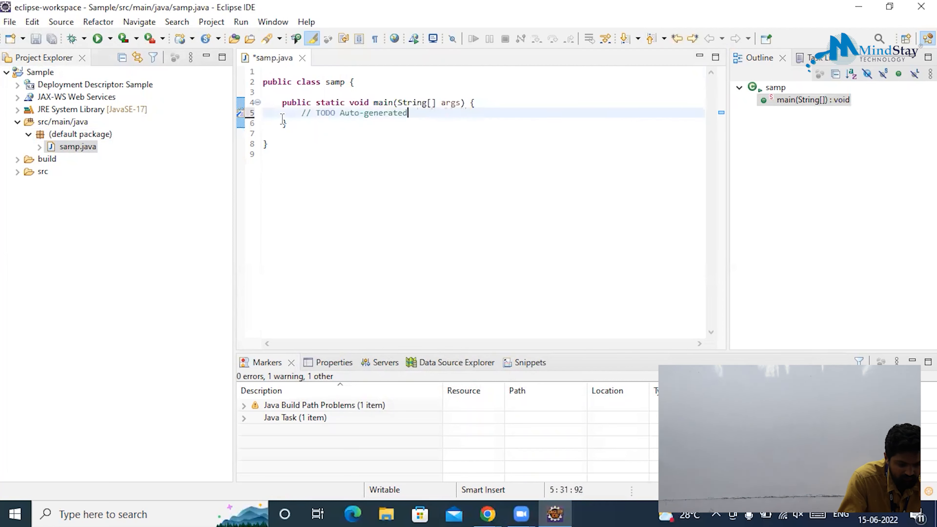
key(BackSpace)
key(BackSpace)
key(BackSpace)
key(BackSpace)
key(BackSpace)
key(BackSpace)
key(BackSpace)
key(BackSpace)
key(BackSpace)
key(BackSpace)
key(BackSpace)
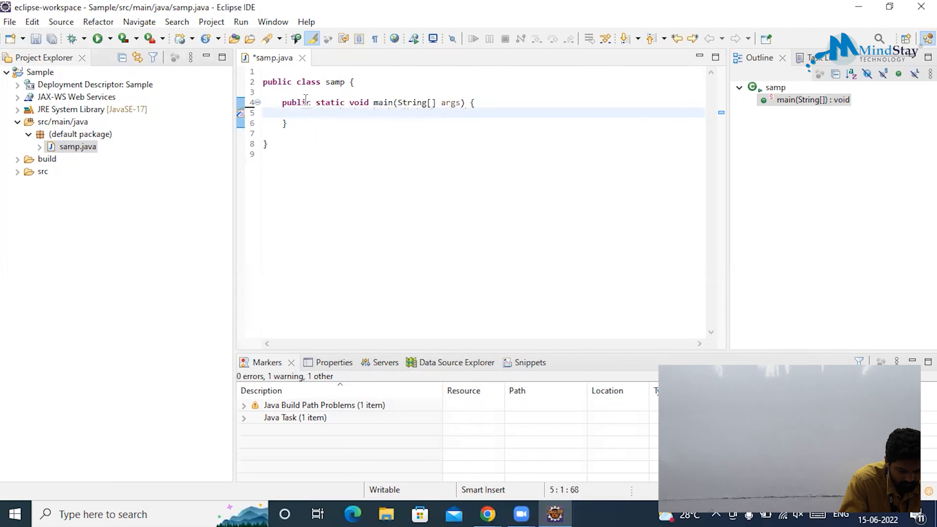
click(350, 82)
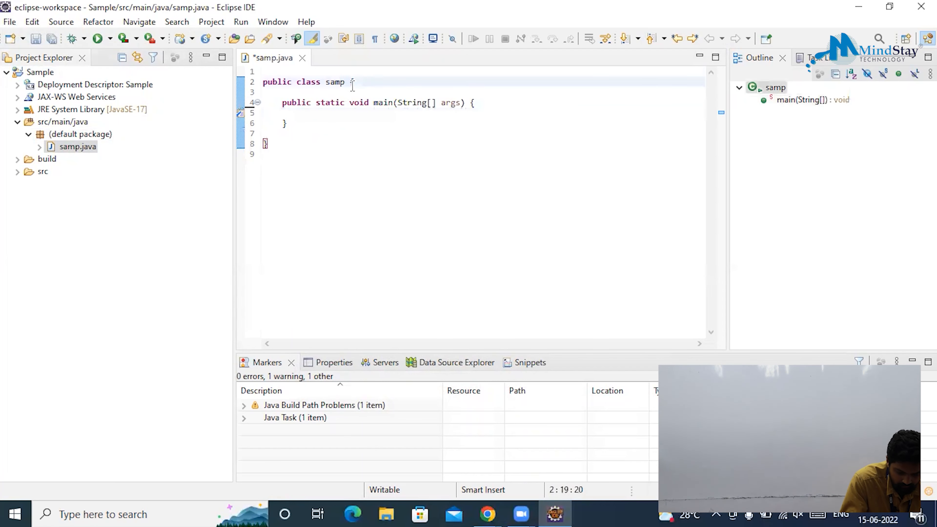
key(Return)
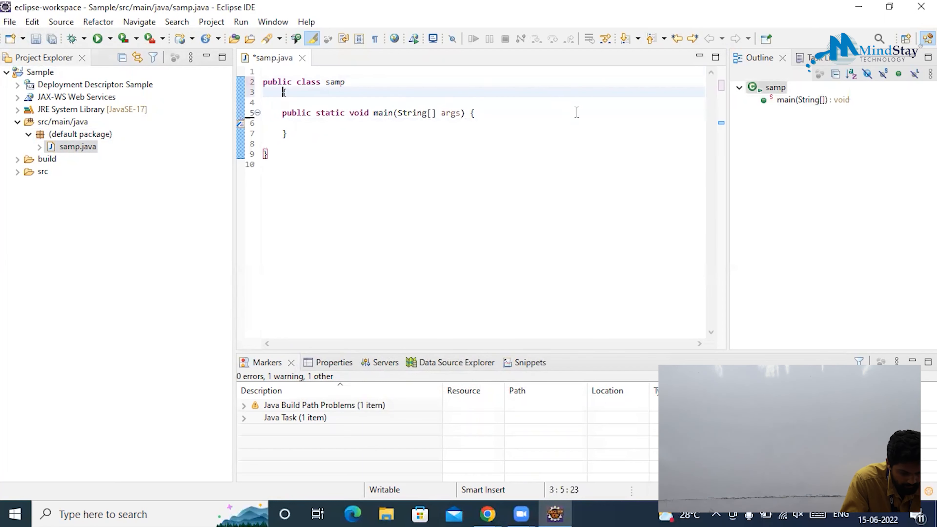
click(471, 114)
key(Return)
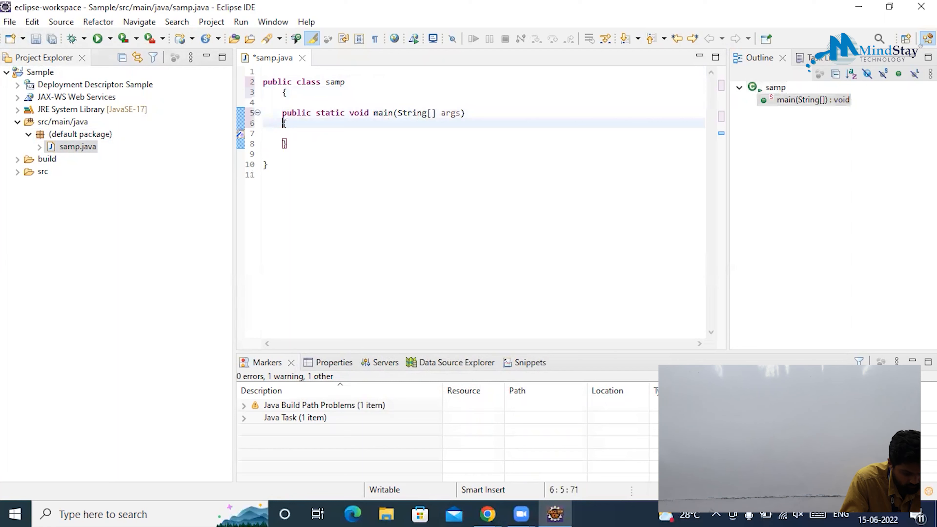
key(Tab)
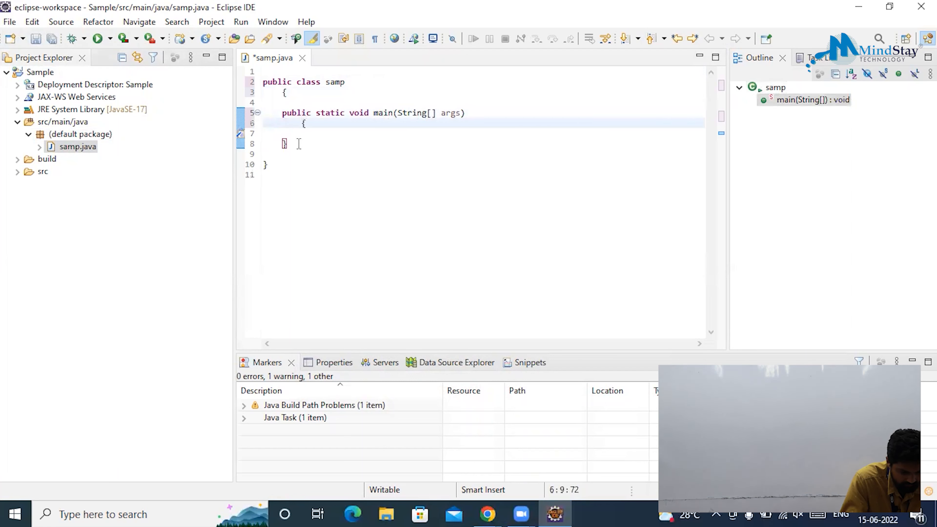
Tab-indent main's closing brace and the empty line inside main.
click(278, 142)
key(Tab)
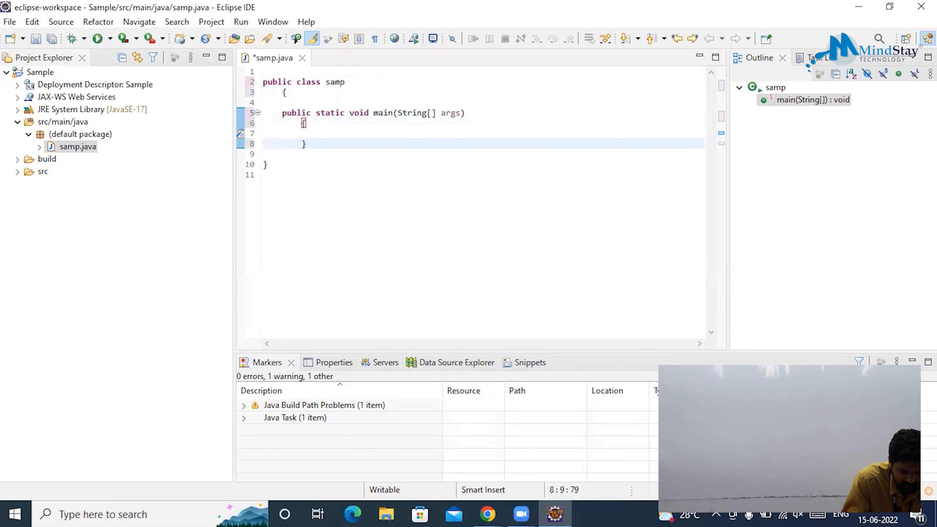
key(Down)
key(Down)
key(Tab)
key(Up)
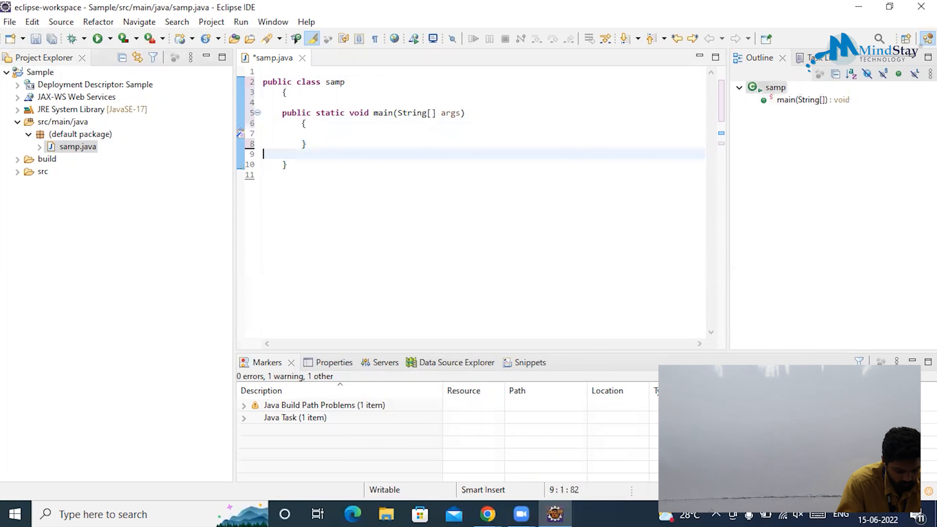
key(Up)
key(Up)
key(Down)
key(Up)
key(Tab)
key(Tab)
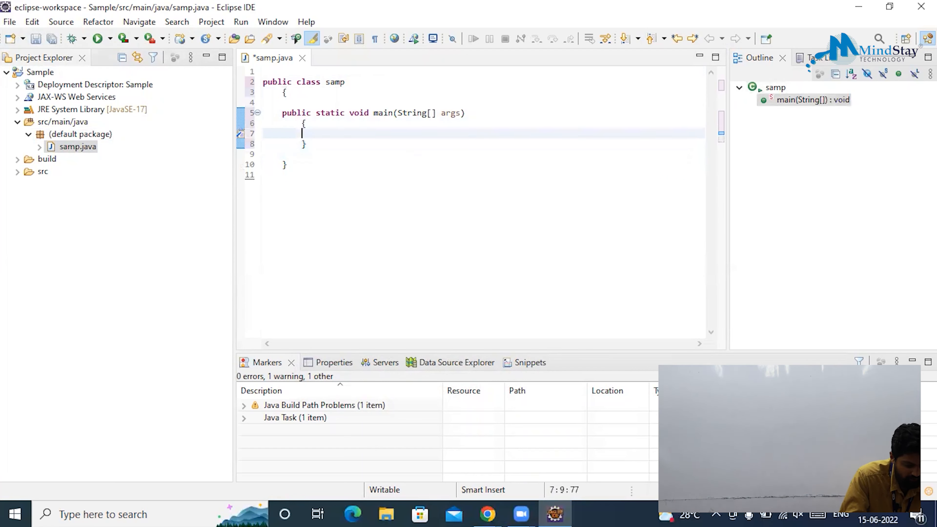
key(Tab)
Declare int a=100,b=200; and int c=a+b in main.
text(int )
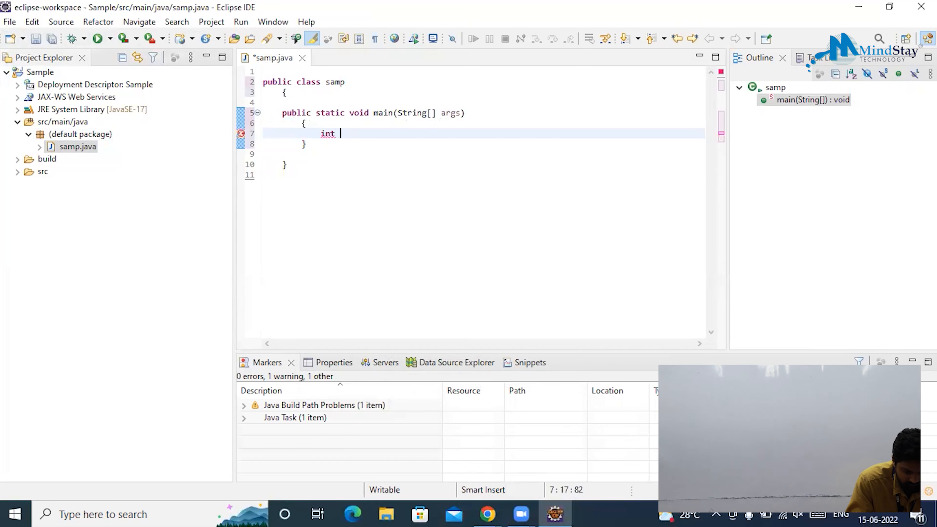
text(a=)
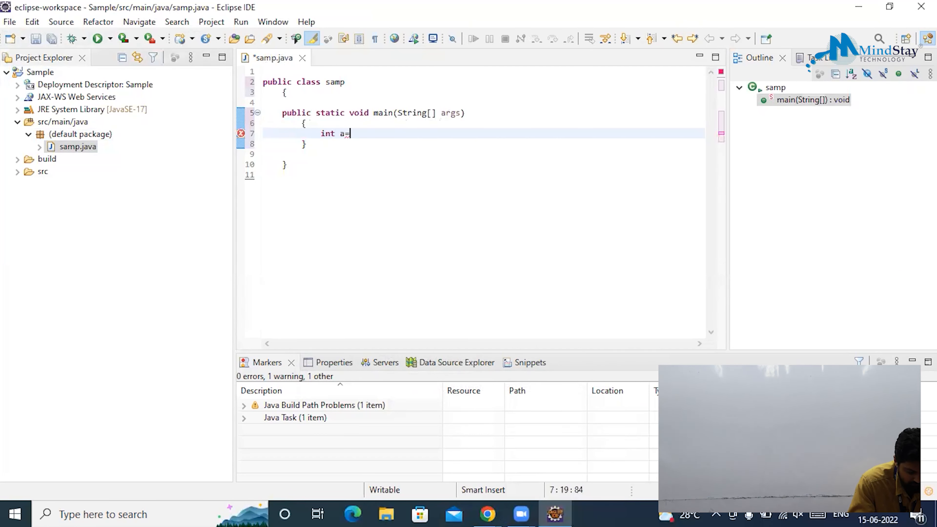
text(100,)
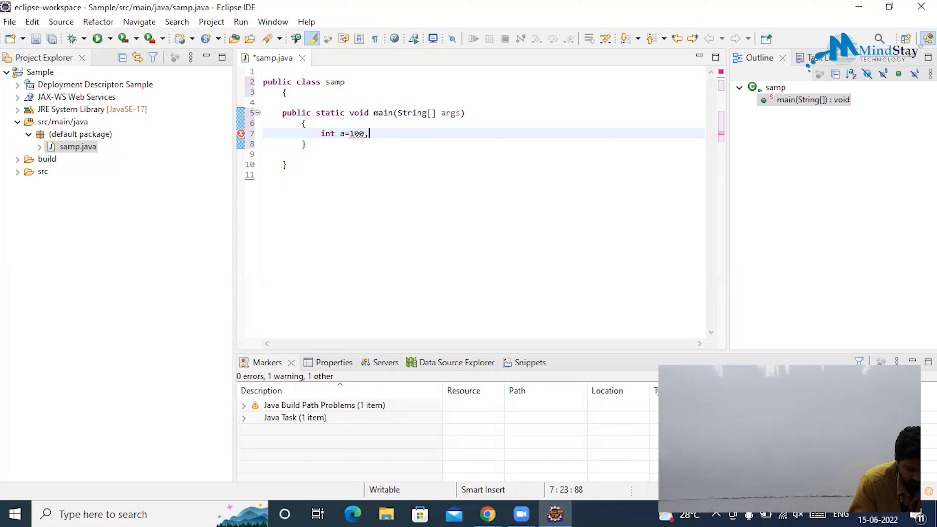
text(b=)
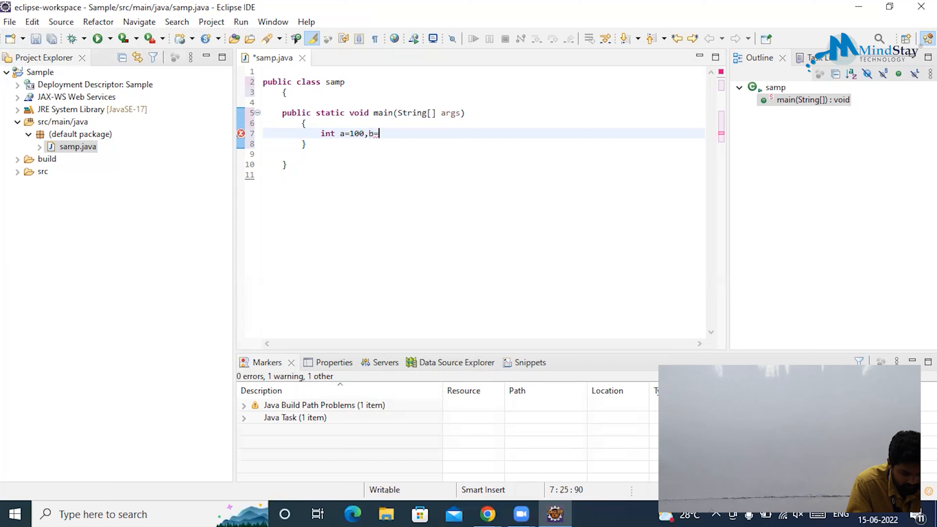
text(200;)
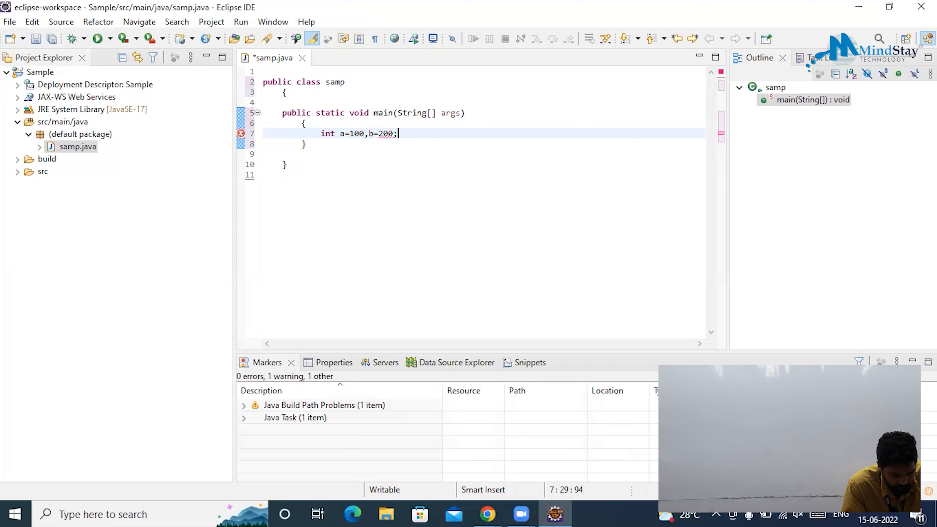
key(Return)
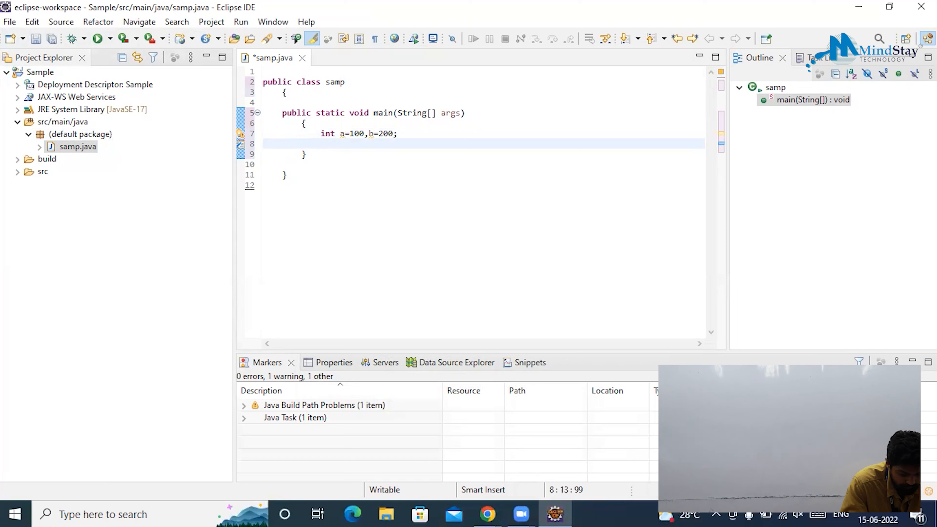
text(int c=)
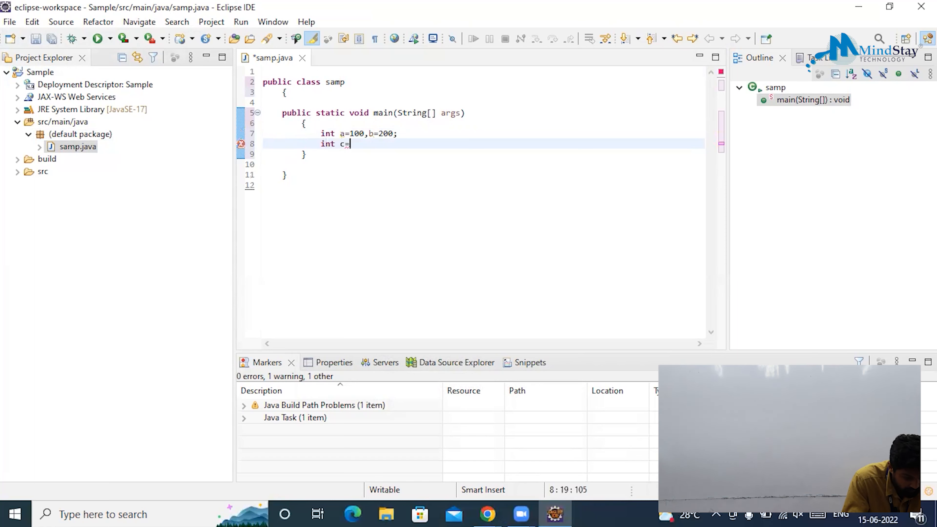
text(a+b;)
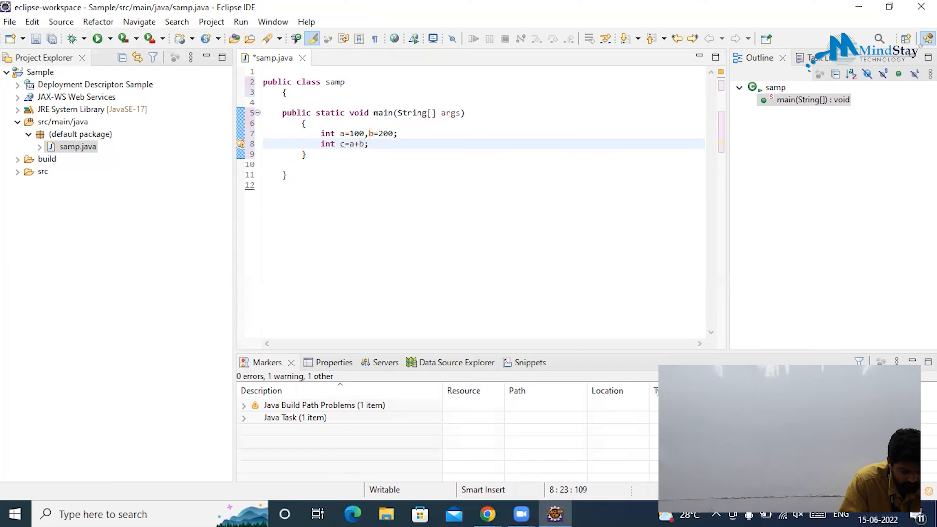
key(Return)
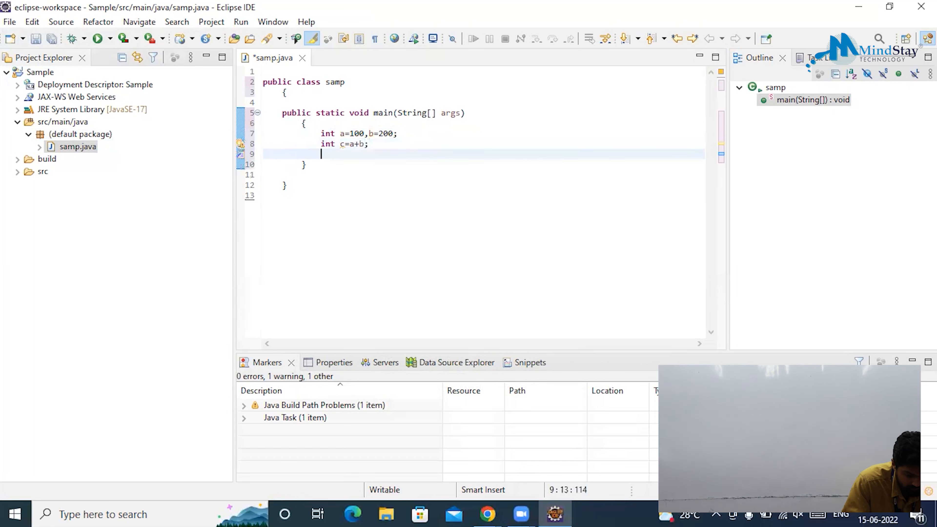
Add a System.out.print statement printing "added value is=" +c.
text(System)
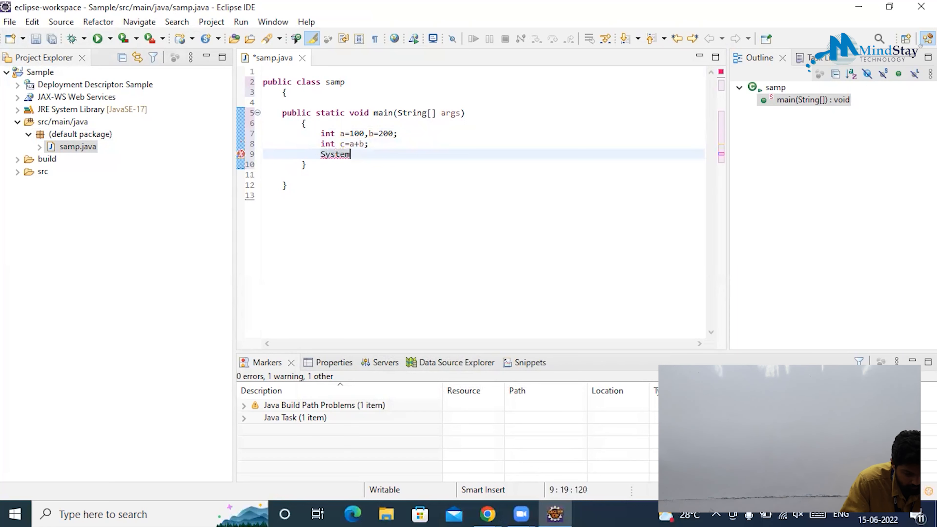
text(.out)
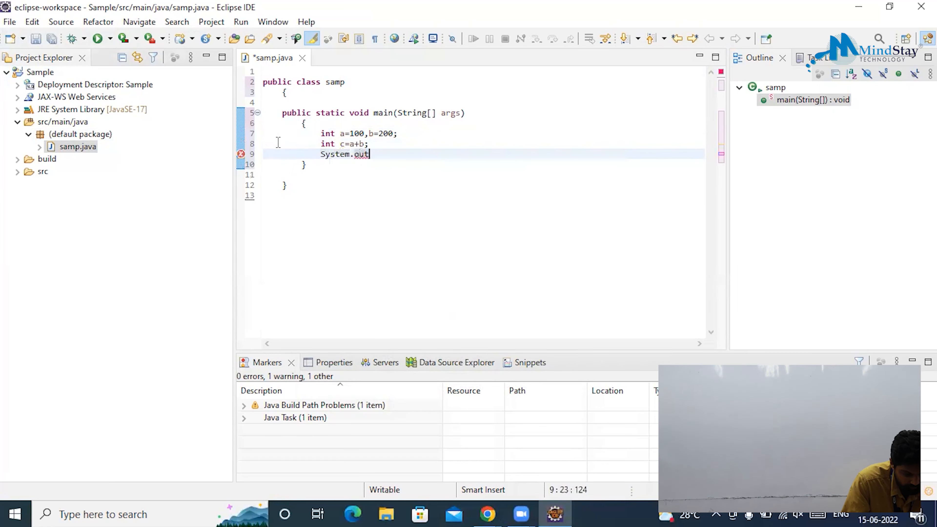
text(.pri)
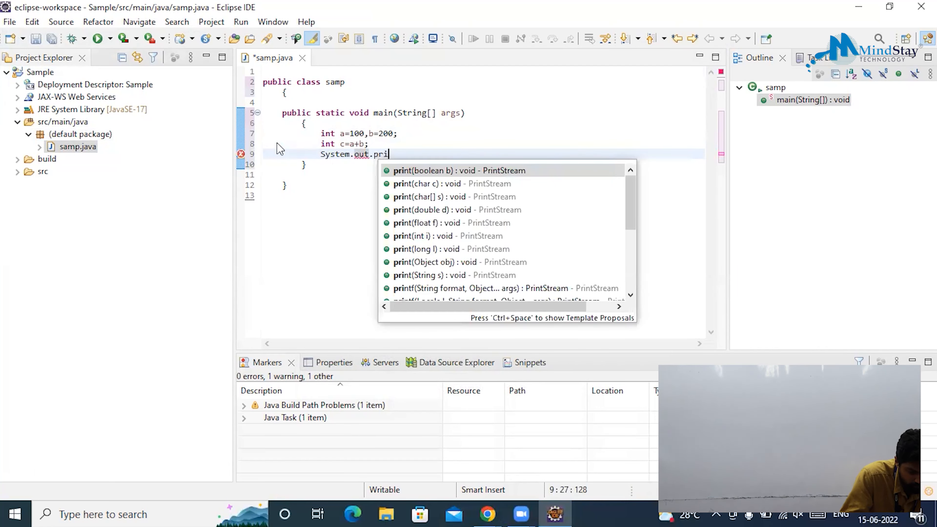
text(nt)
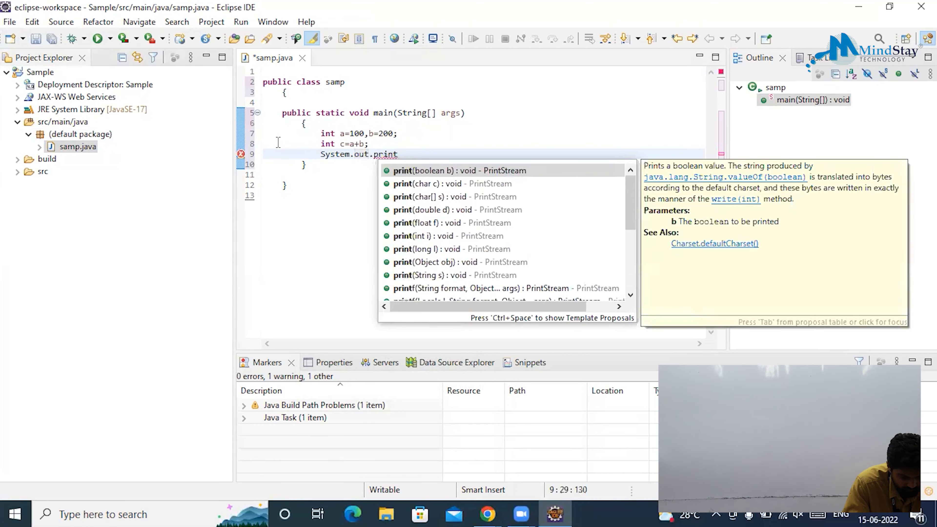
key(Return)
key(Left)
key(Left)
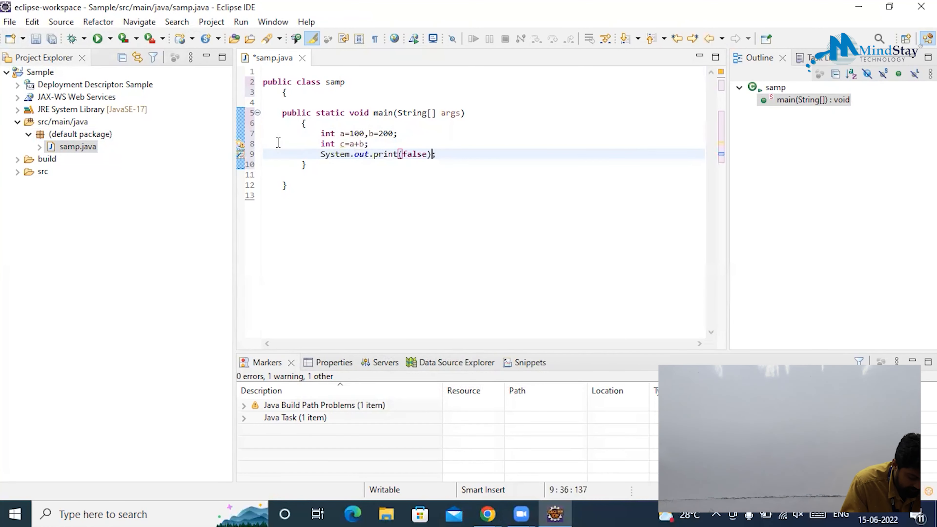
key(BackSpace)
key(BackSpace)
key(BackSpace)
key(BackSpace)
key(BackSpace)
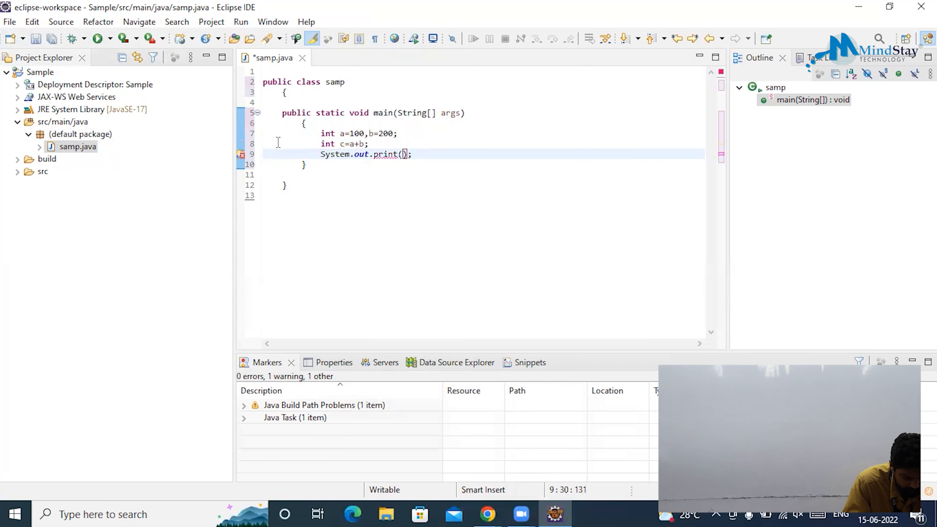
text(")
text(added va)
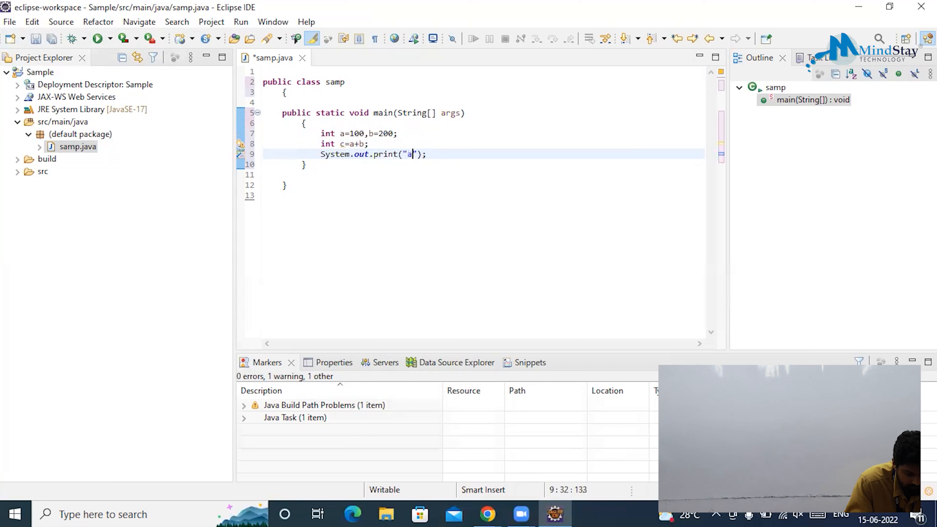
text(lue is)
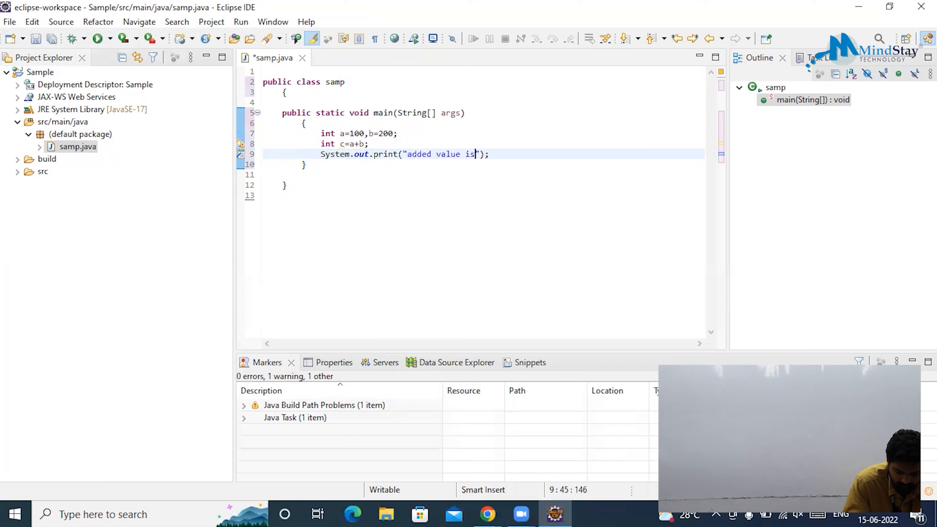
text(=")
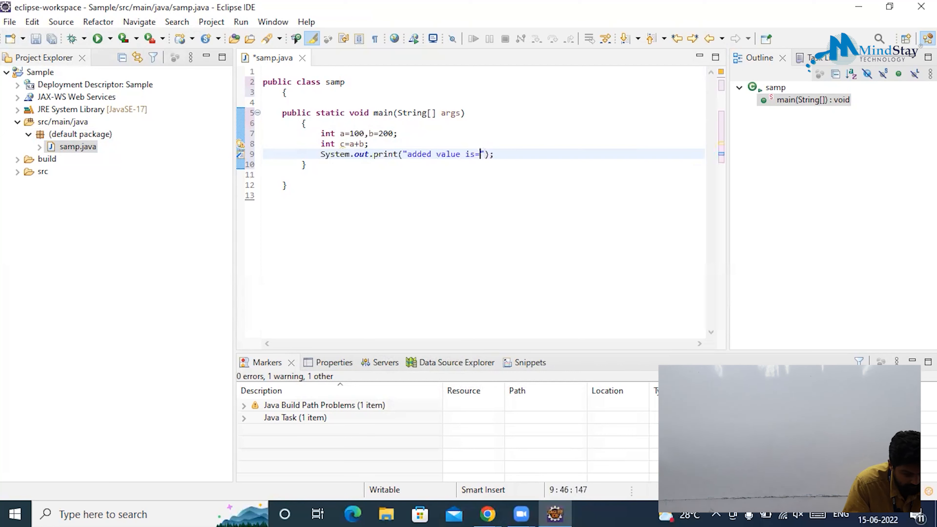
text( +)
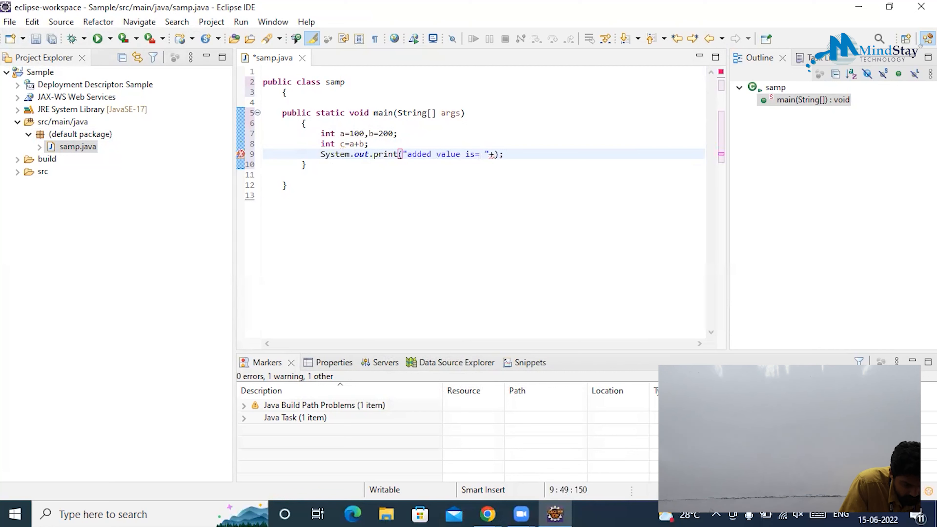
text(c)
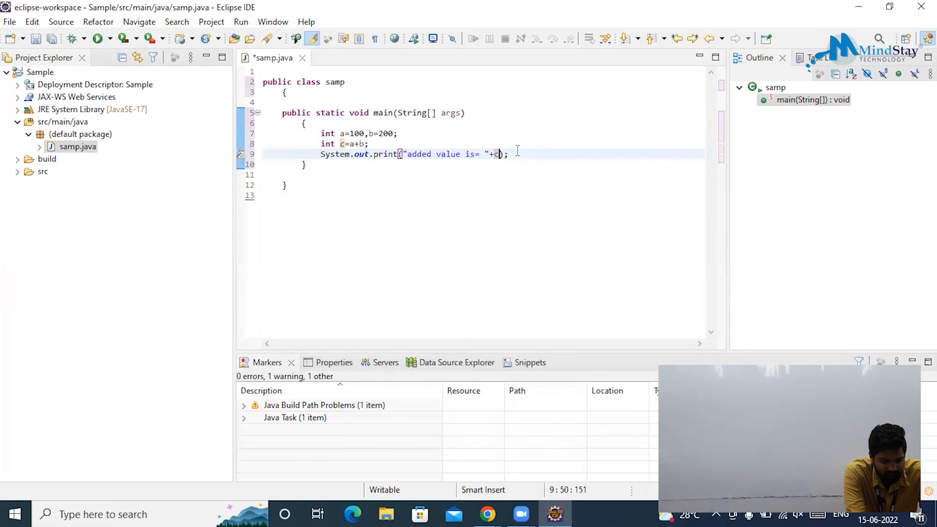
Run samp.java as a Java Application, saving the file when prompted.
click(138, 269)
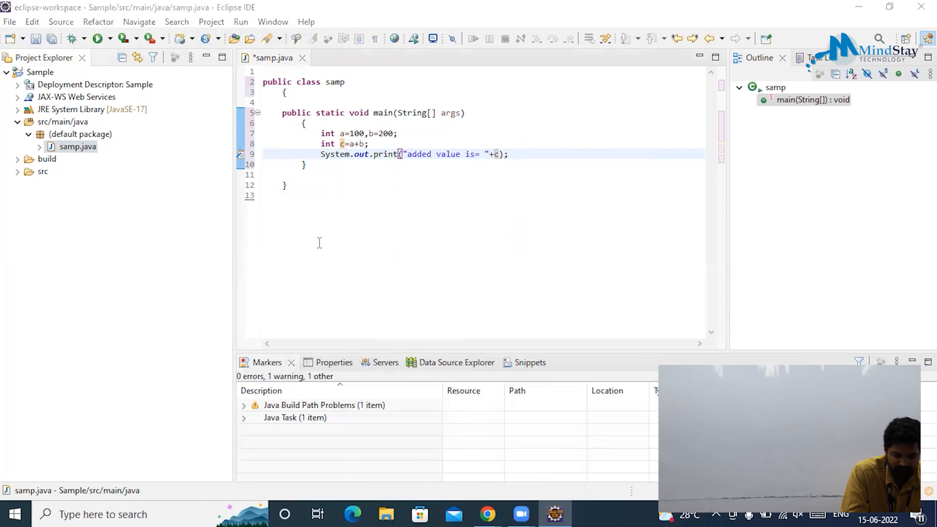
click(98, 39)
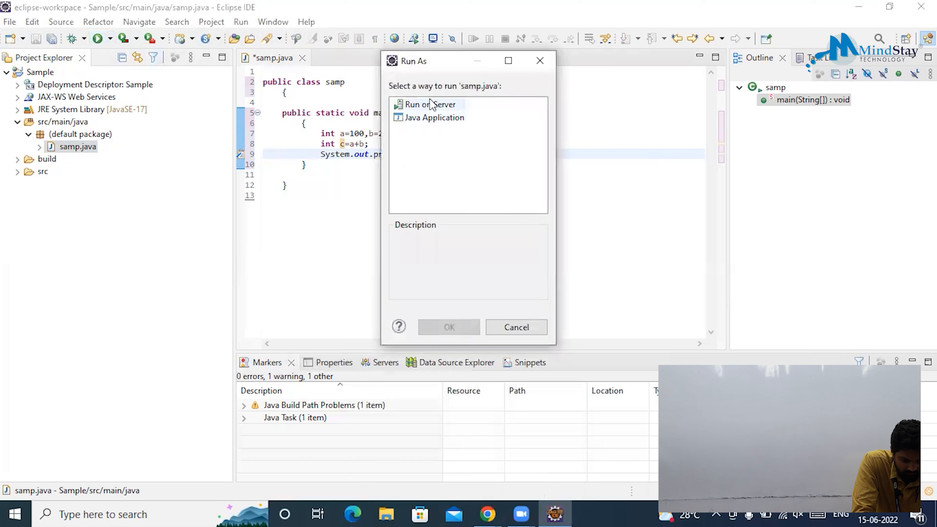
click(428, 118)
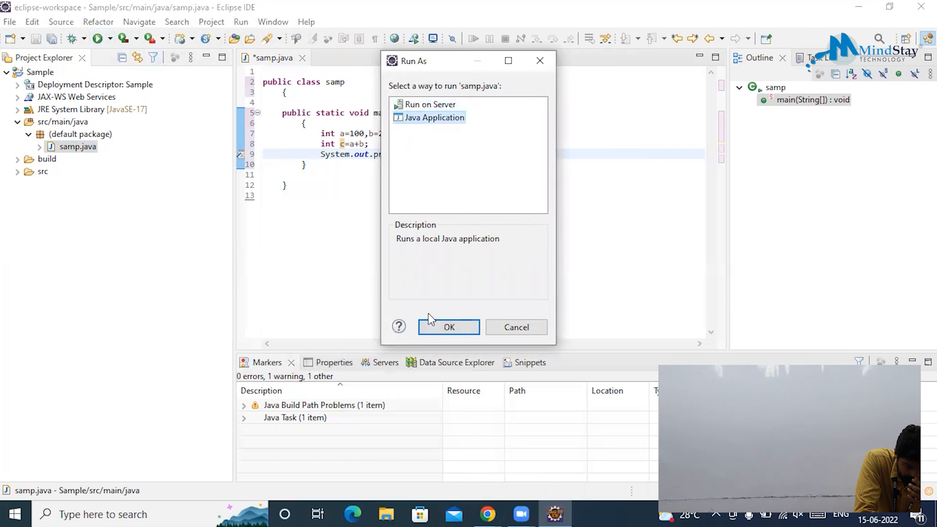
click(449, 329)
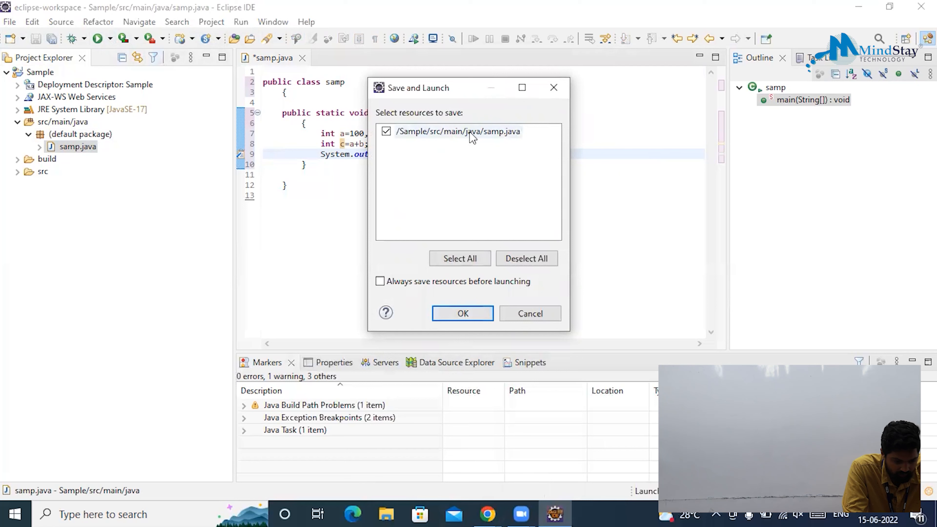
click(463, 313)
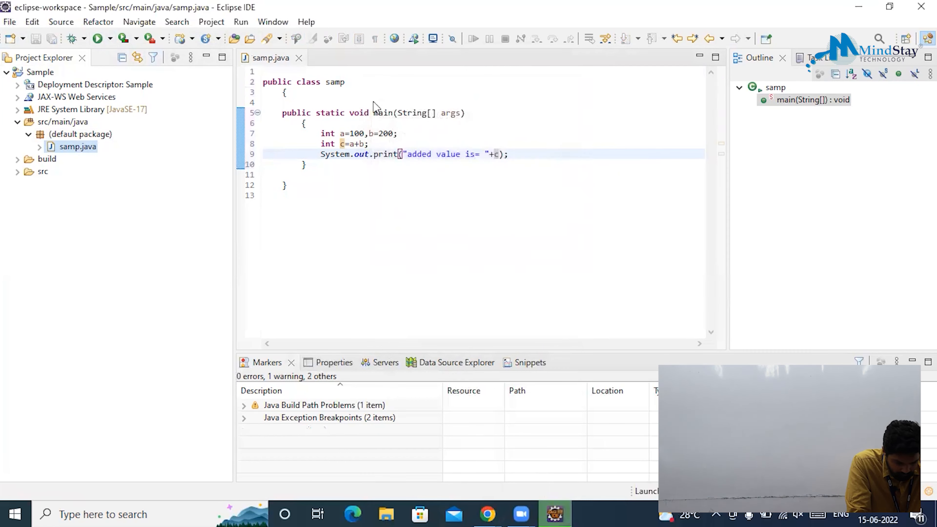
click(474, 236)
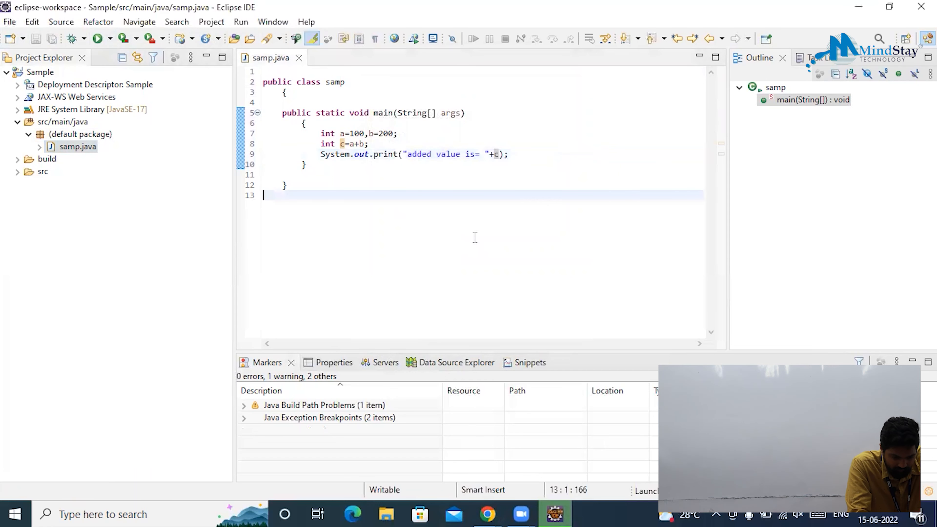
Open the Console and highlight the output line "added value is= 300".
click(2, 360)
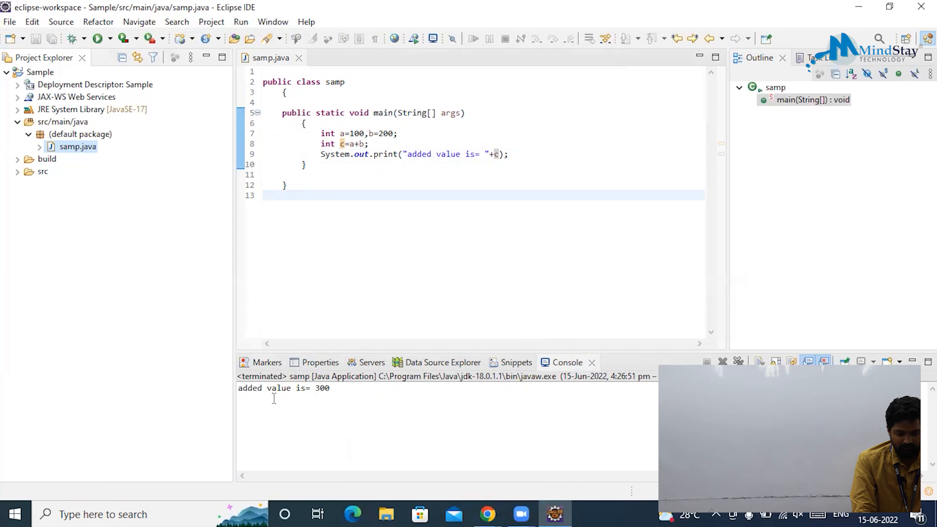
drag(329, 390, 225, 387)
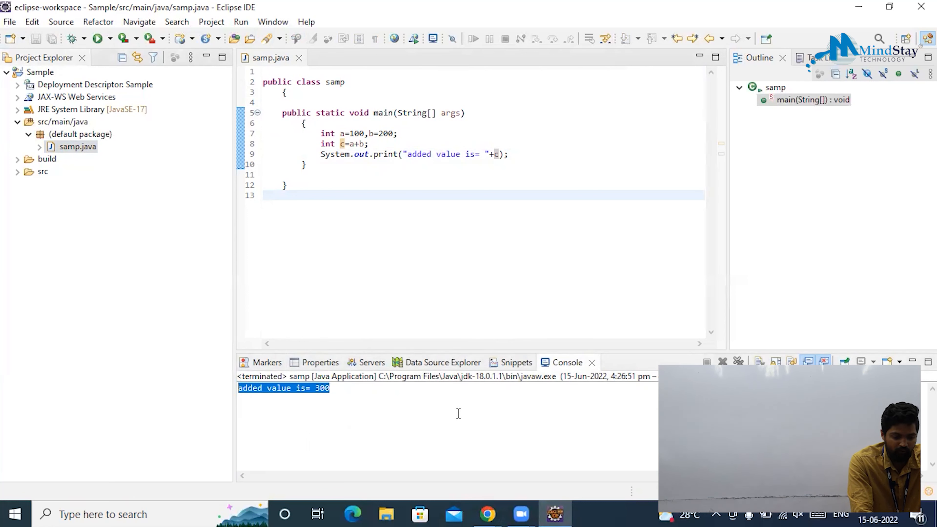
click(386, 397)
drag(348, 389, 238, 387)
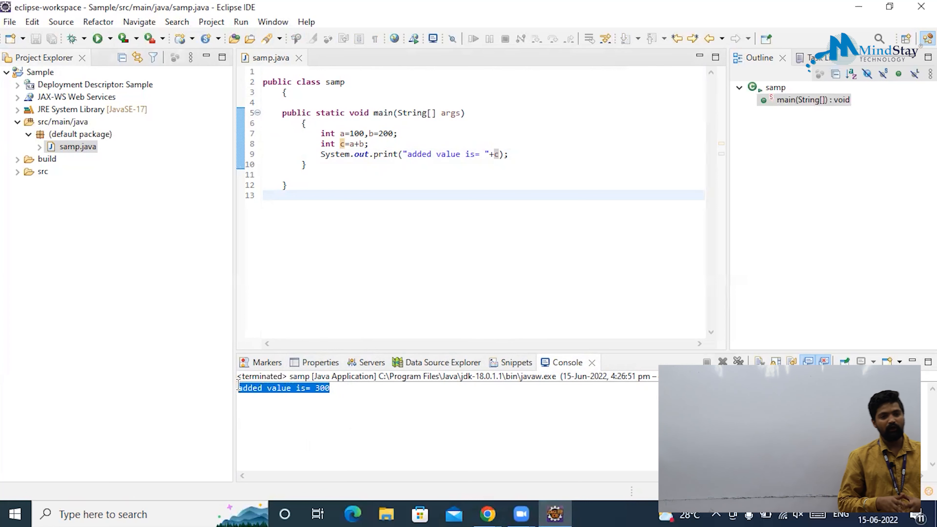
click(417, 397)
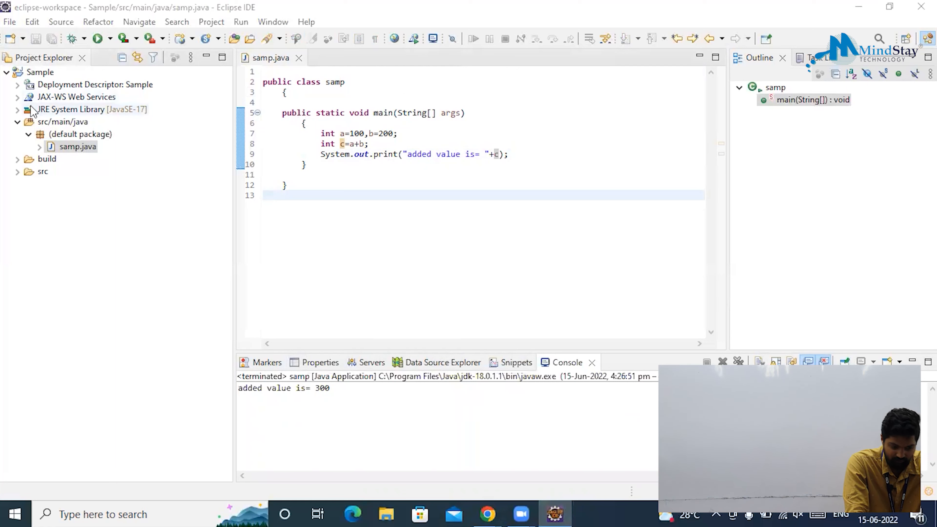
Expand and collapse JRE System Library, JAX-WS Web Services and Deployment Descriptor in Project Explorer.
click(18, 110)
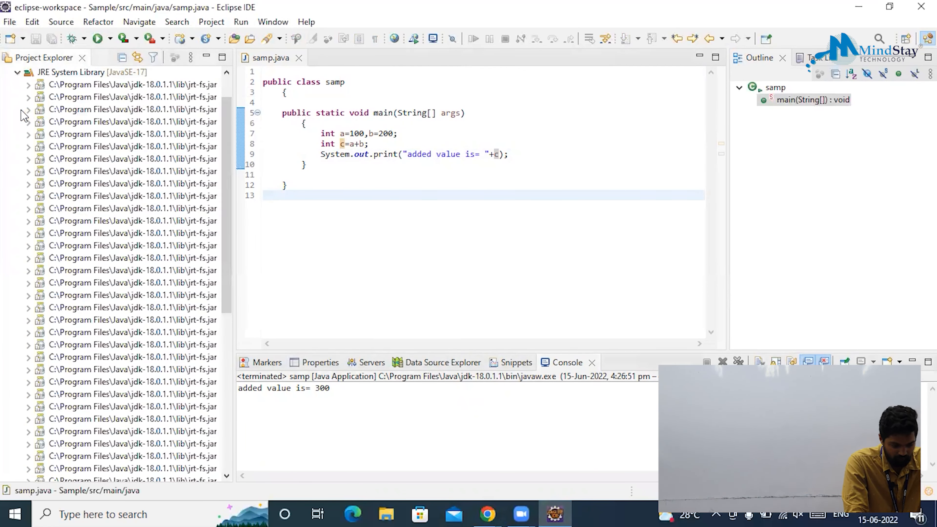
click(18, 72)
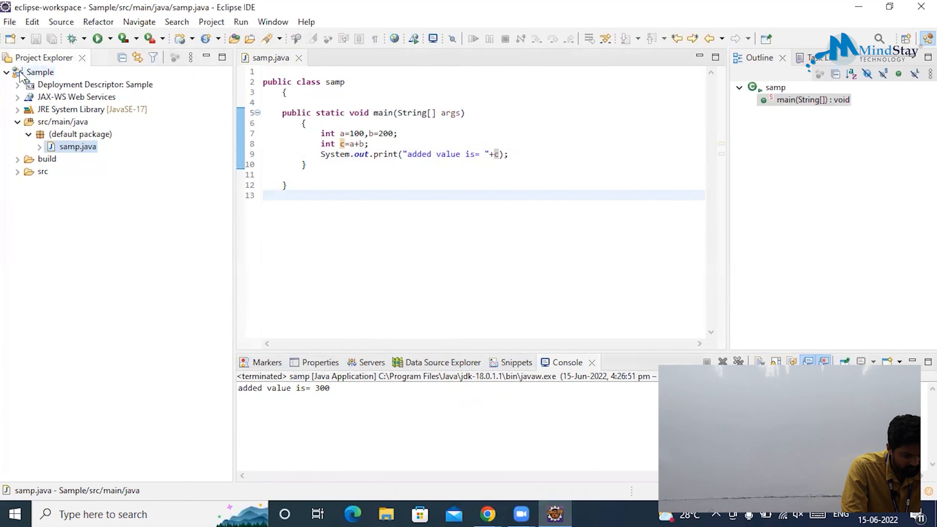
click(18, 98)
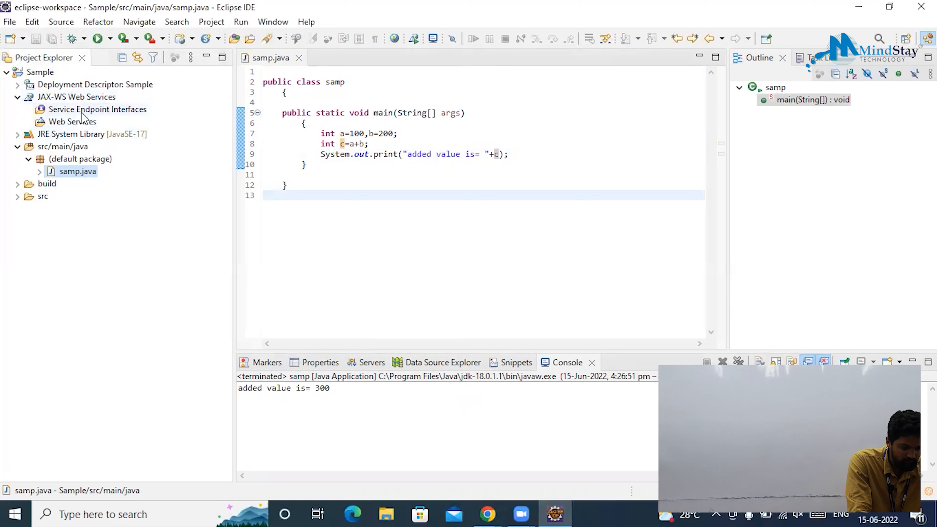
click(25, 99)
click(18, 97)
click(17, 85)
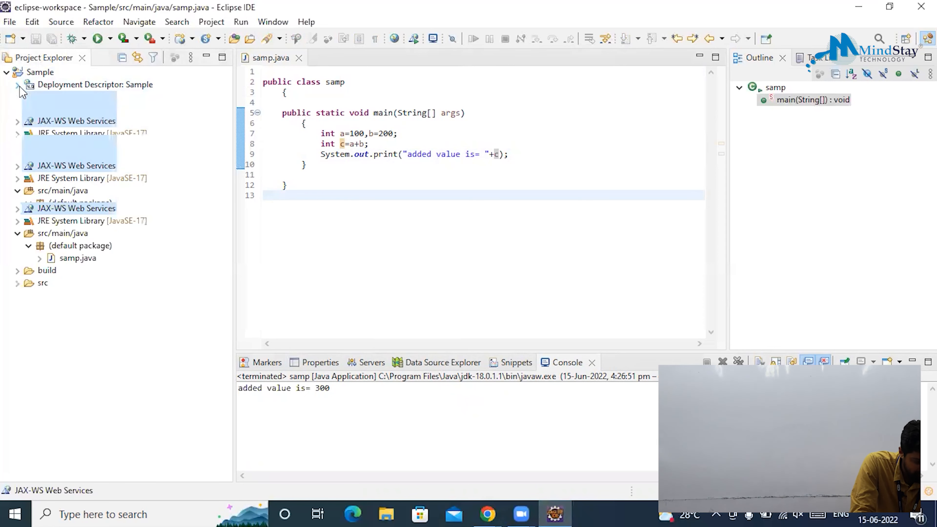
click(18, 86)
click(18, 86)
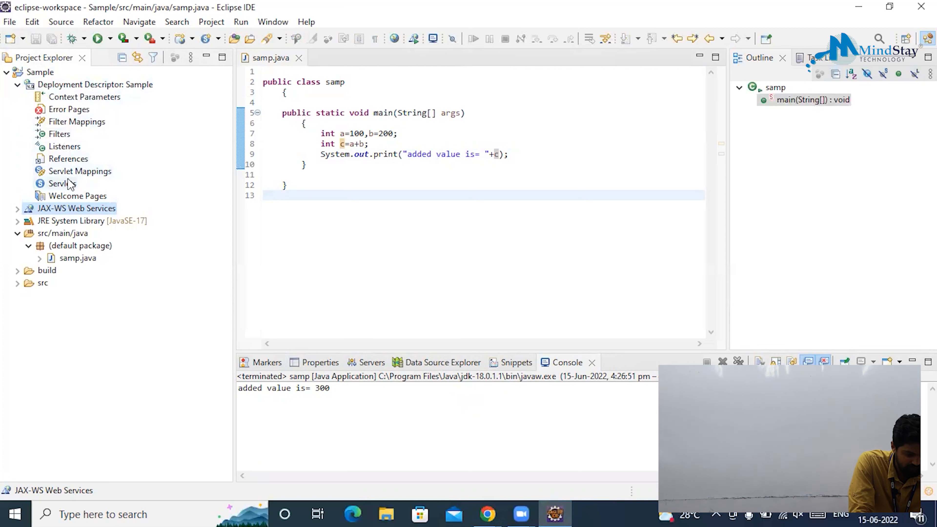
click(17, 85)
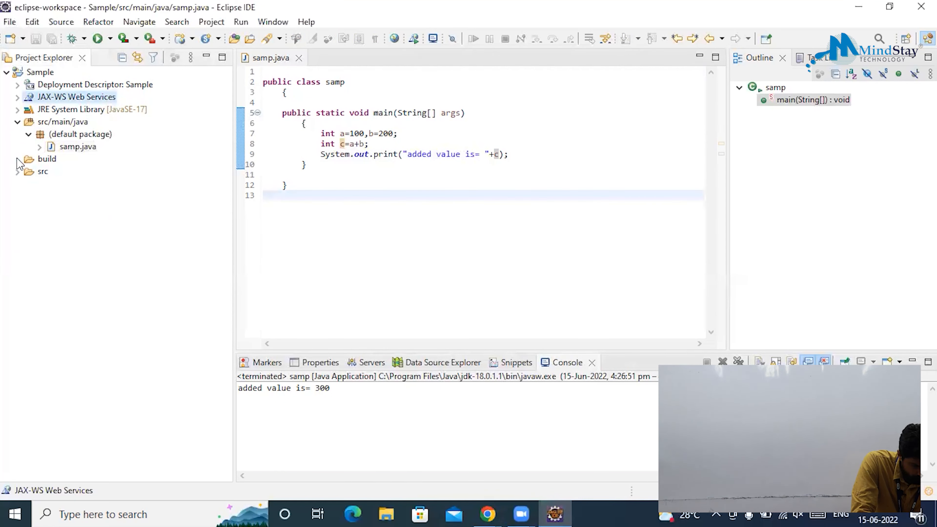
Expand src and then main to show the java and webapp folders.
click(17, 172)
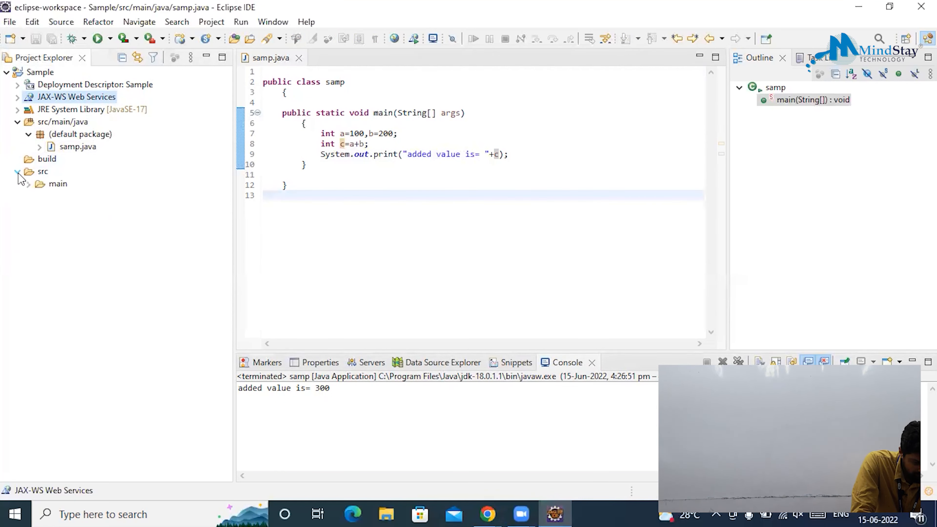
click(40, 187)
click(29, 184)
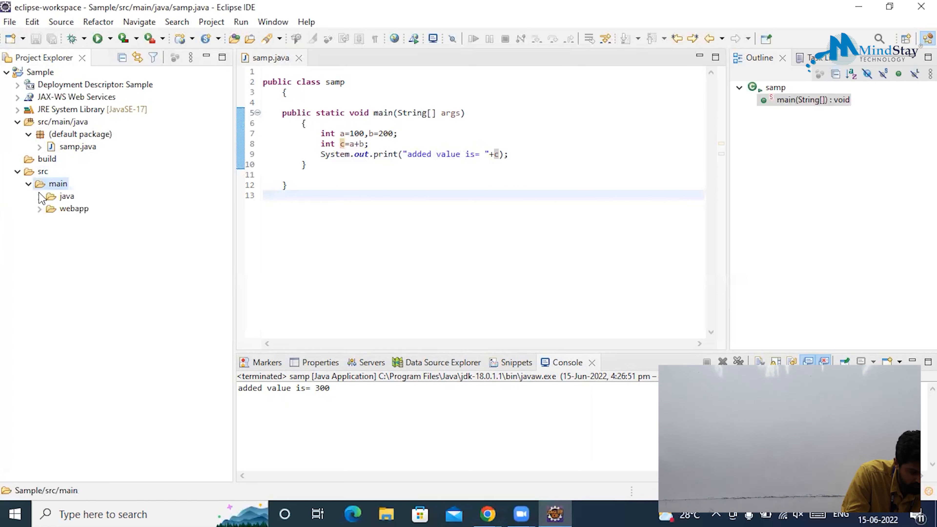